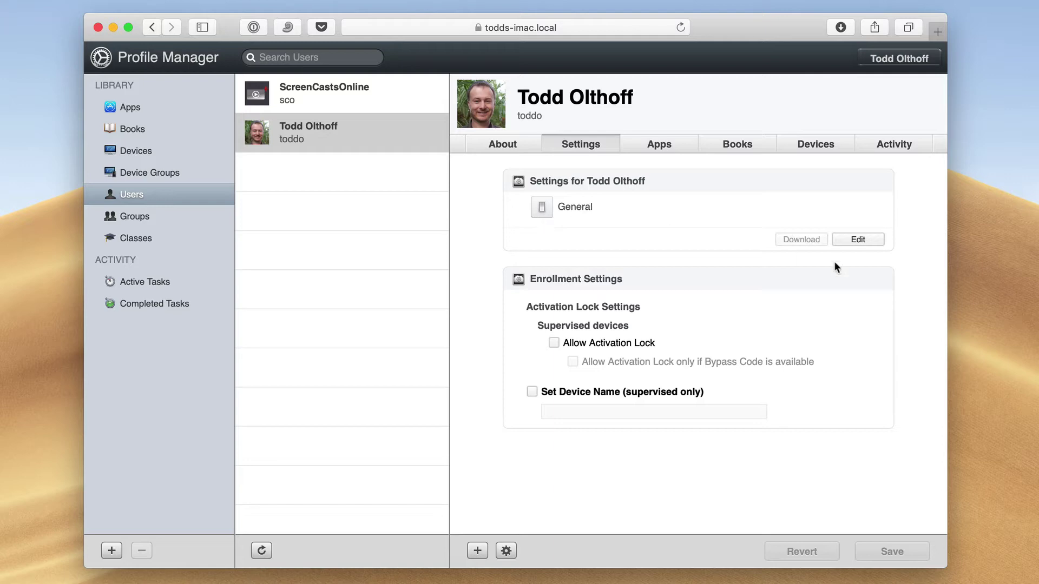
Step: Open the user's settings profile for editing and scroll through the full payload list
{"action": "left_click", "coordinate": [858, 239]}
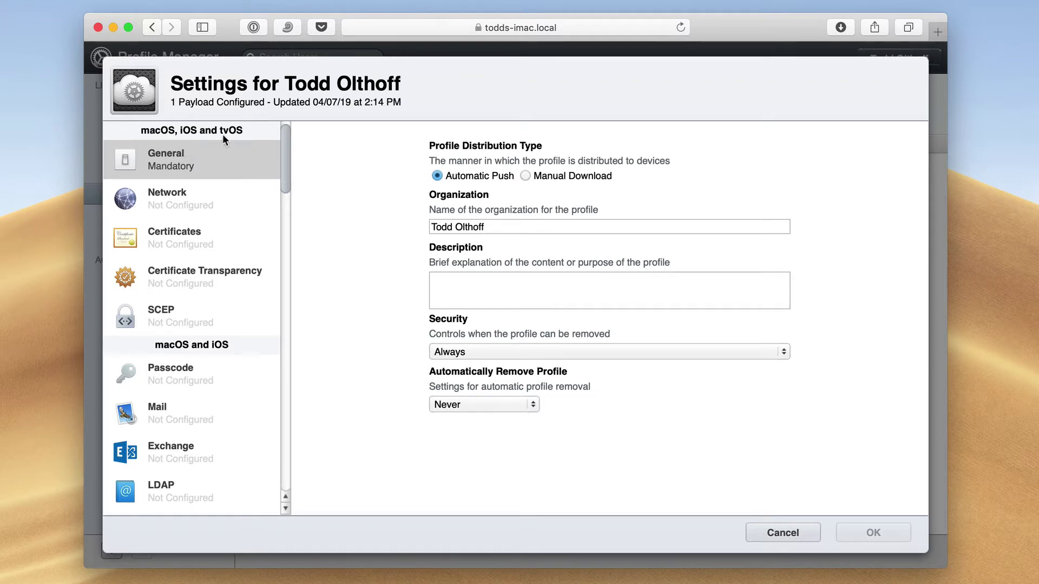
{"action": "left_click_drag", "start_coordinate": [286, 140], "coordinate": [299, 239]}
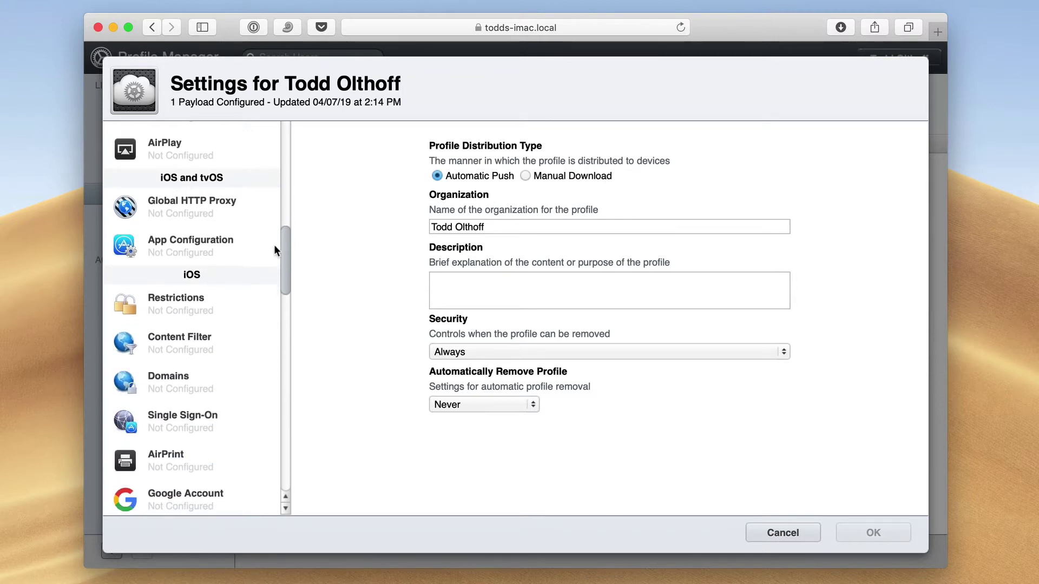
{"action": "left_click_drag", "start_coordinate": [285, 245], "coordinate": [291, 456]}
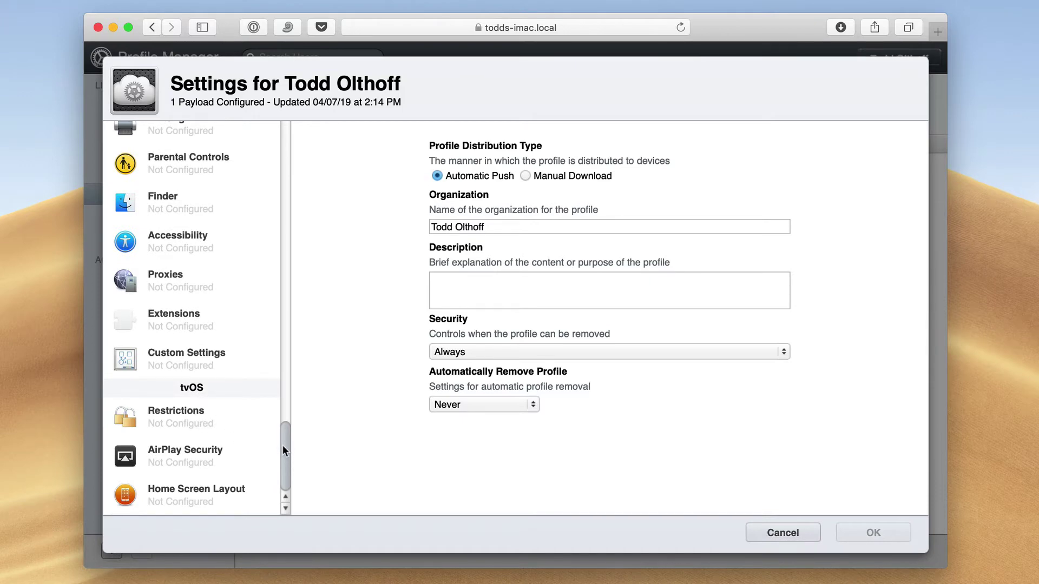
{"action": "left_click_drag", "start_coordinate": [283, 450], "coordinate": [308, 144]}
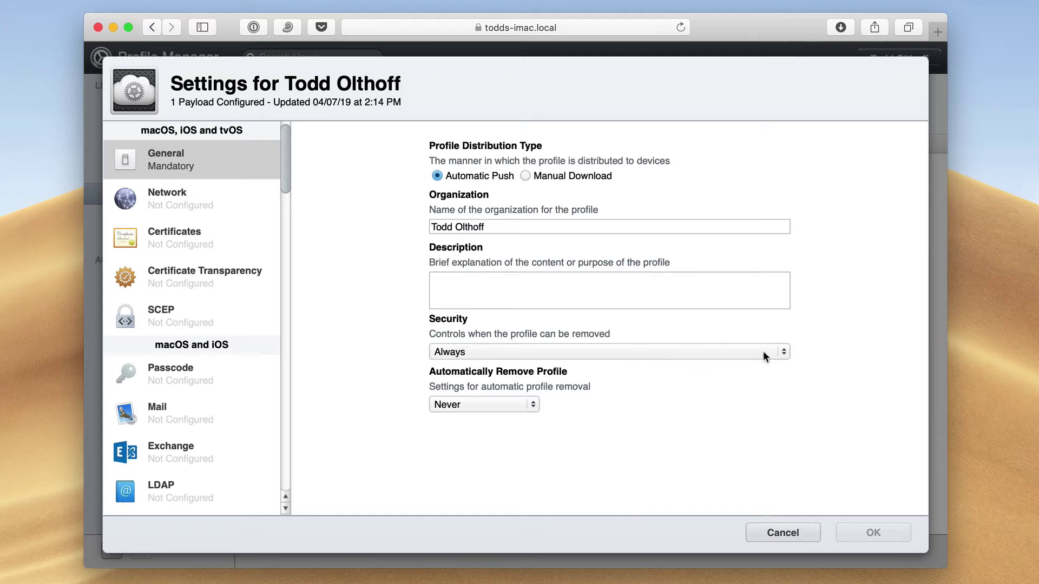
{"action": "left_click", "coordinate": [783, 353]}
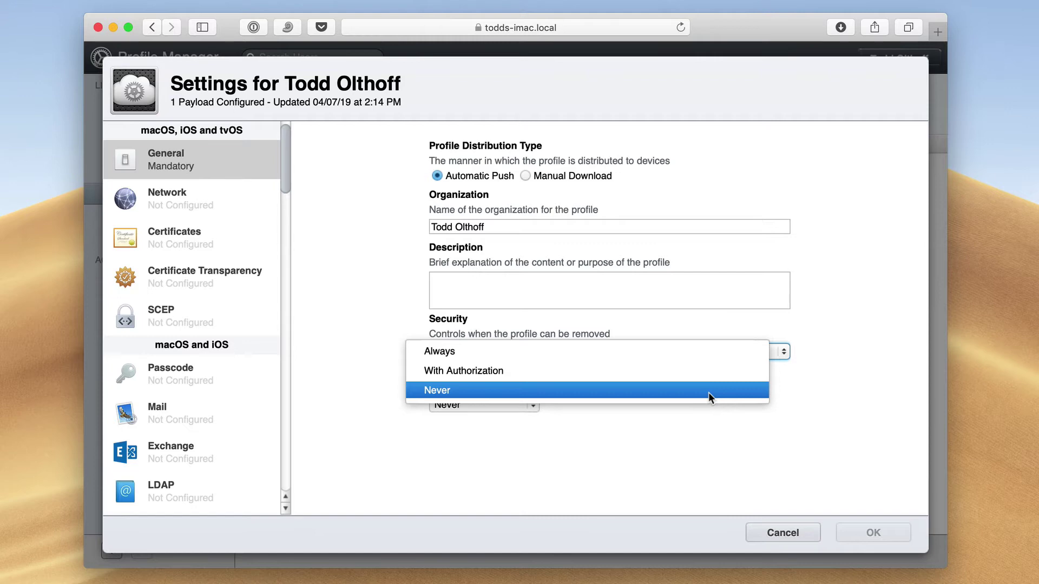
{"action": "left_click", "coordinate": [811, 390]}
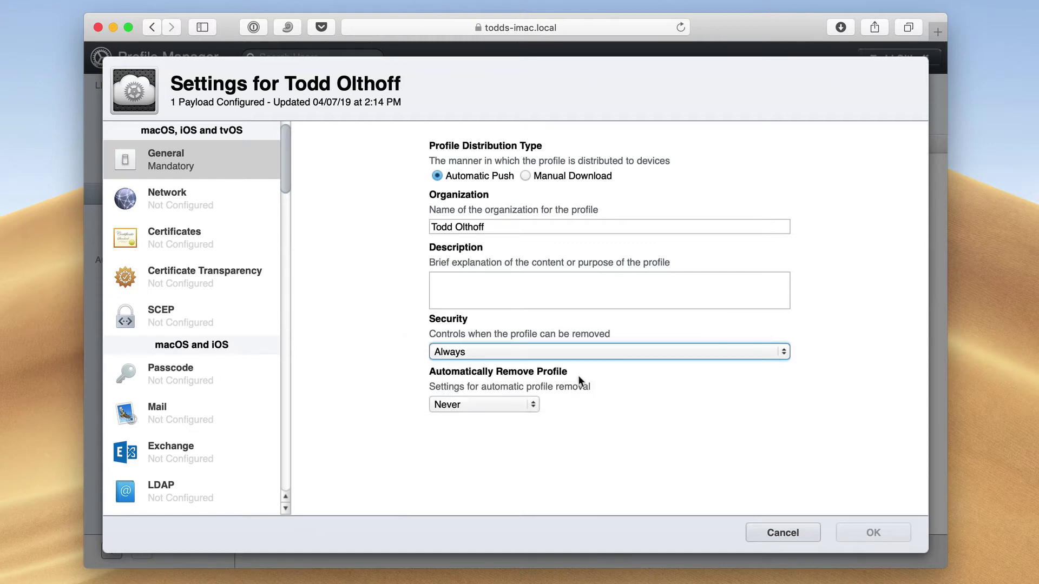
{"action": "left_click", "coordinate": [531, 406]}
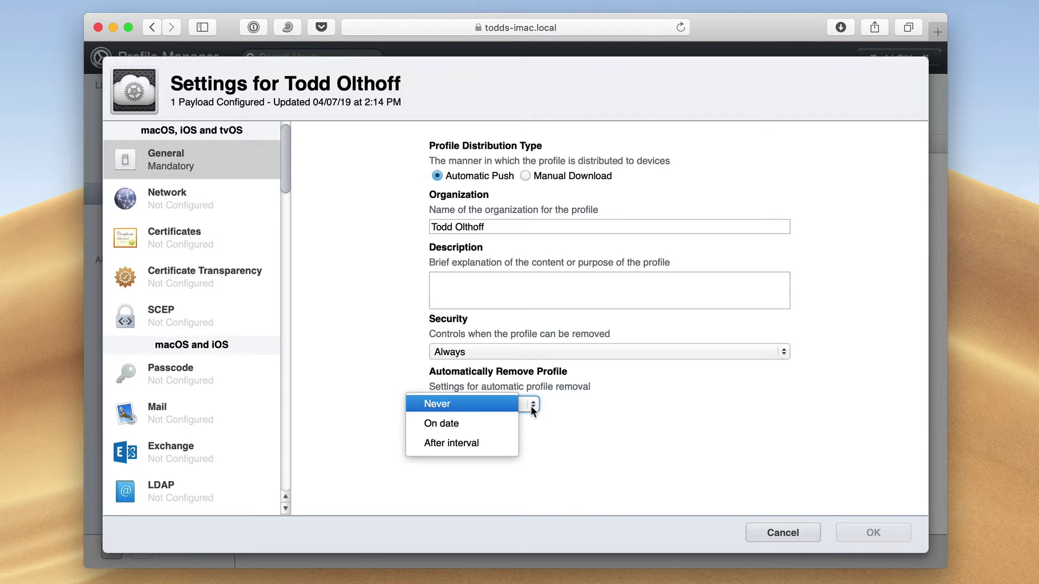
{"action": "left_click", "coordinate": [627, 431]}
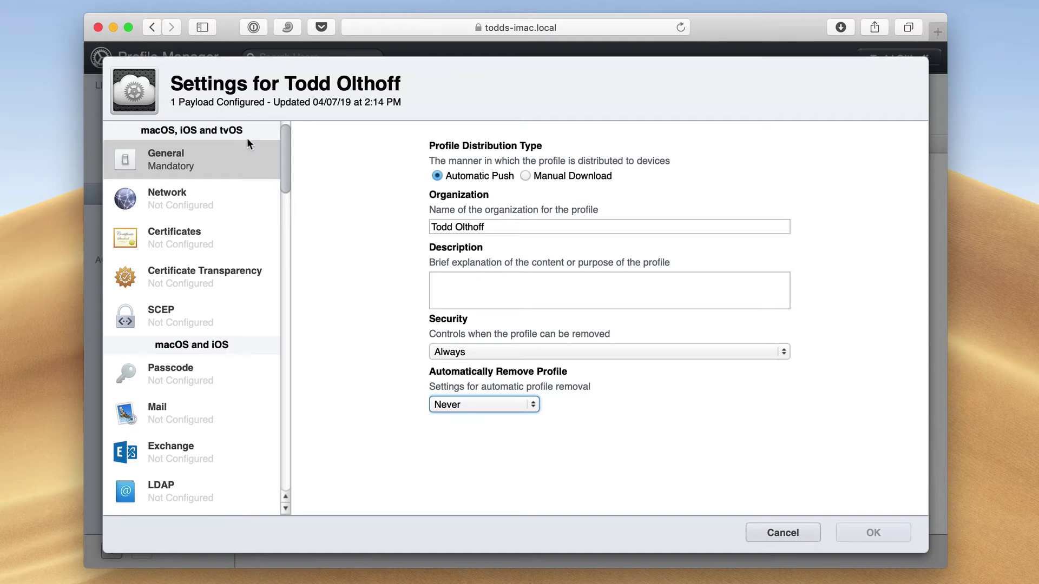
Step: Add a Wi-Fi network payload, keeping Auto Join and Security Type None
{"action": "left_click", "coordinate": [181, 206]}
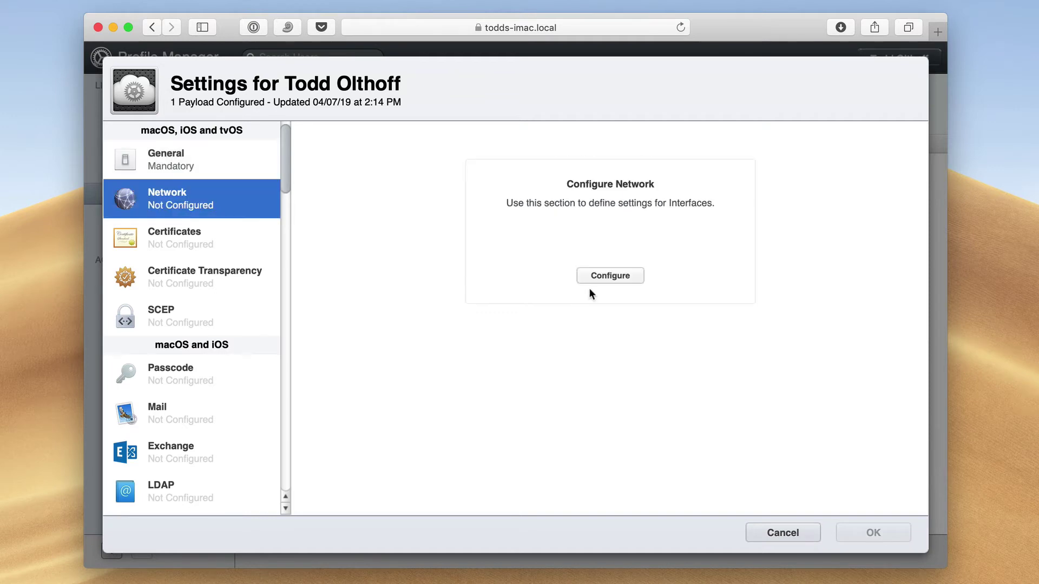
{"action": "left_click", "coordinate": [610, 275]}
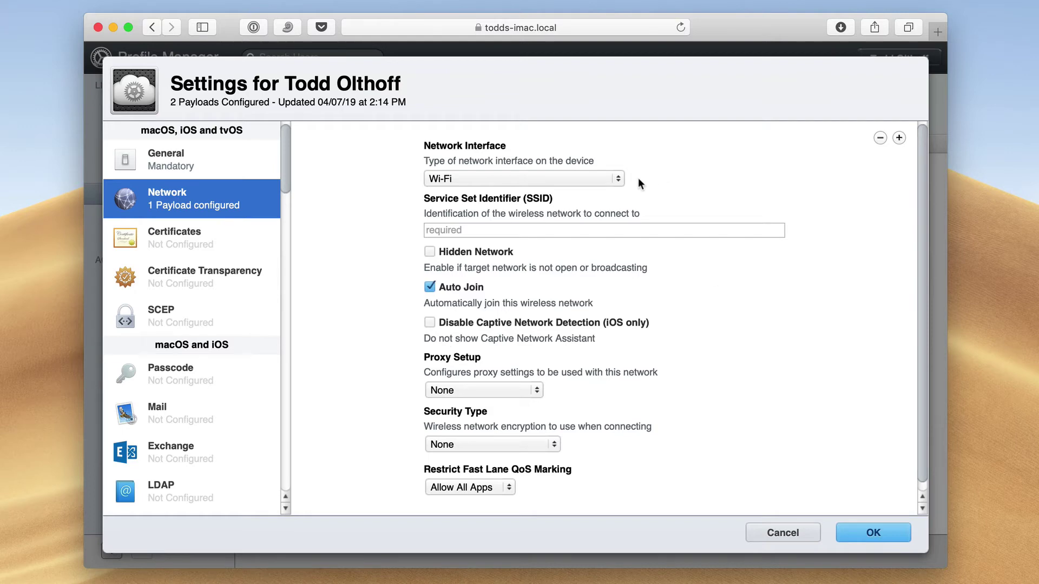
{"action": "left_click", "coordinate": [618, 179]}
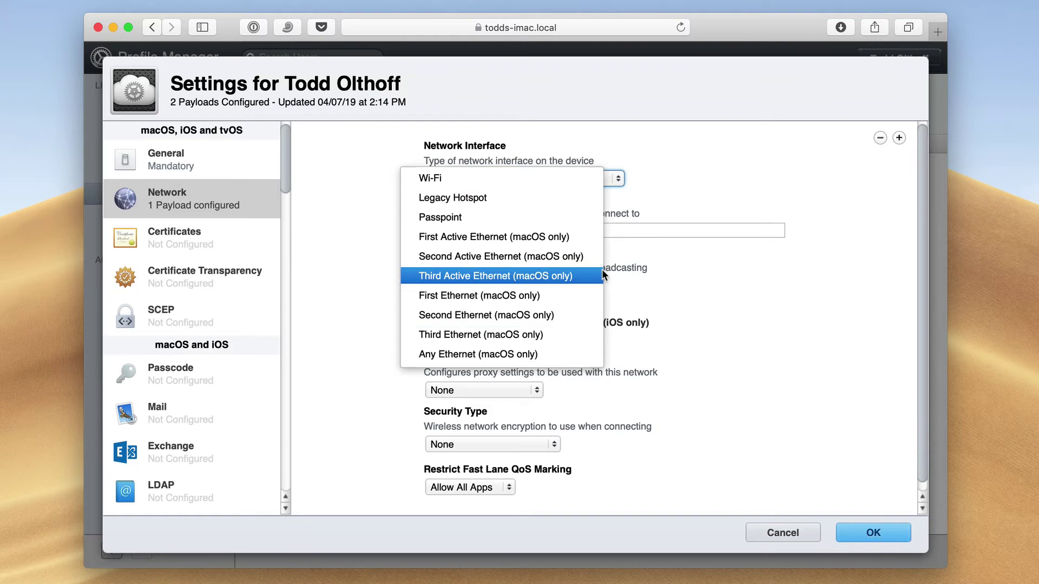
{"action": "left_click", "coordinate": [680, 171]}
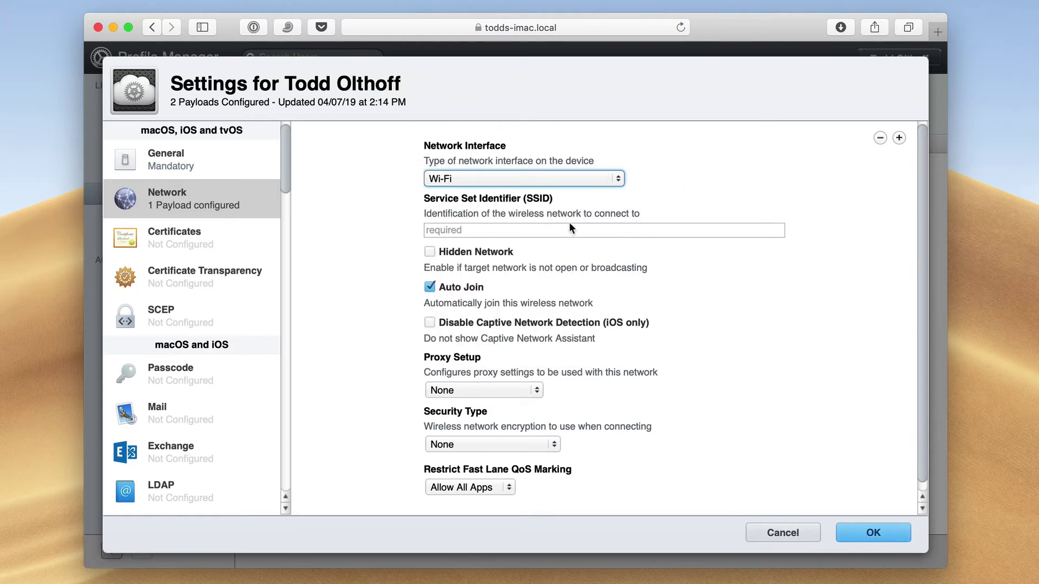
{"action": "scroll", "coordinate": [695, 292], "scroll_direction": "down", "scroll_amount": 1}
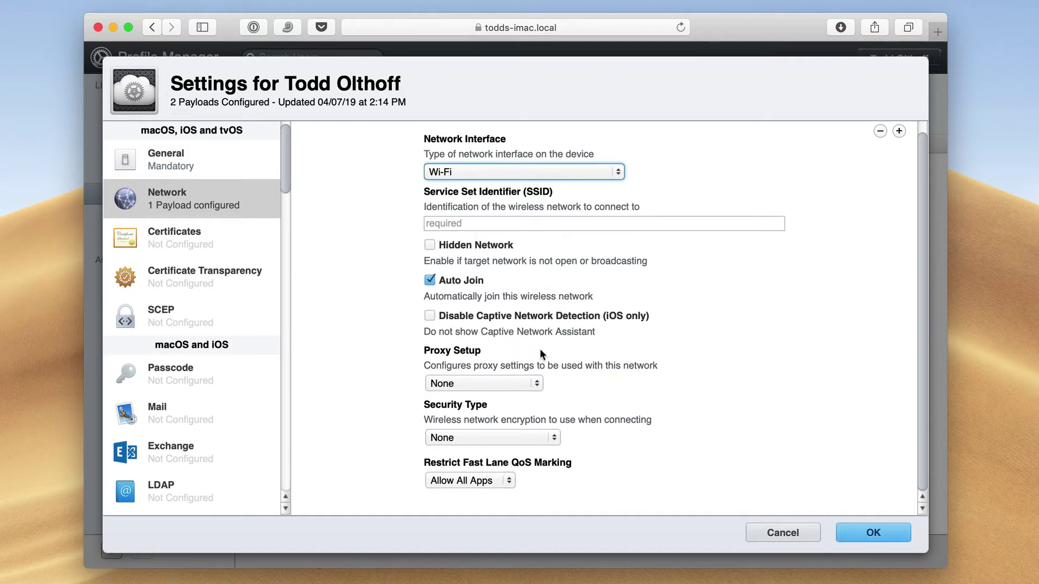
{"action": "left_click", "coordinate": [552, 439]}
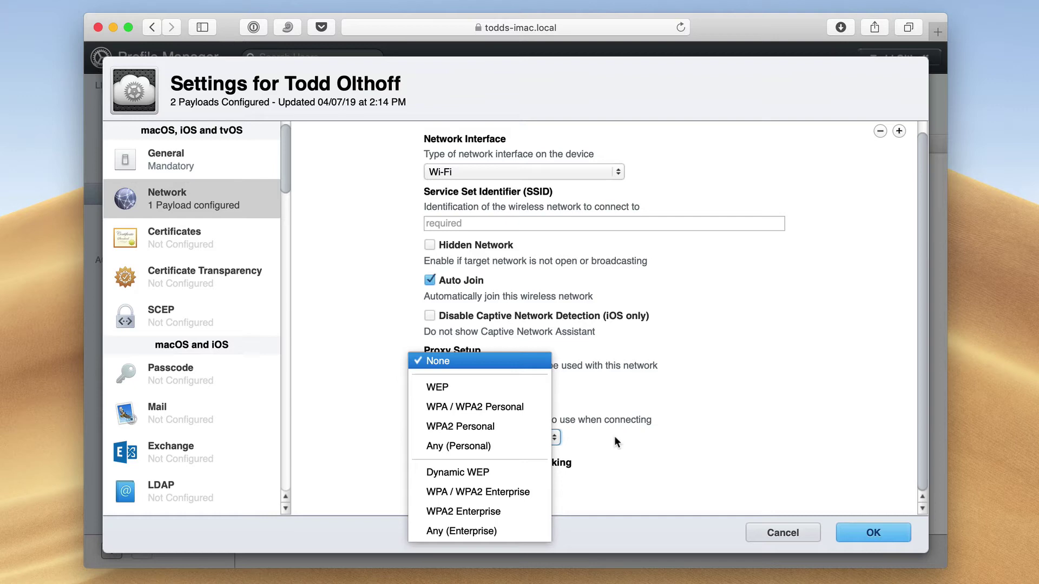
{"action": "key", "text": "Escape"}
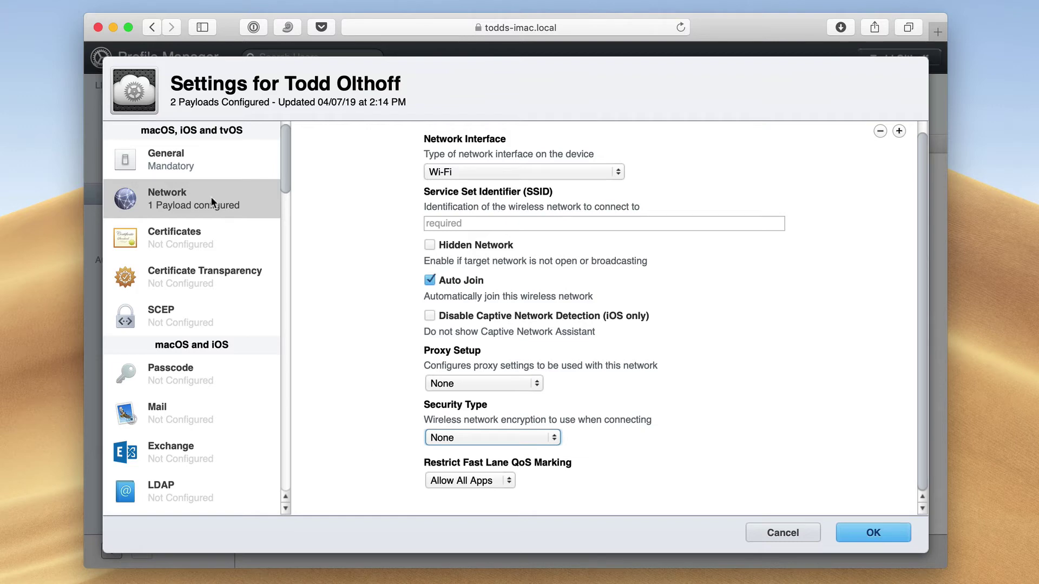
{"action": "left_click", "coordinate": [157, 246]}
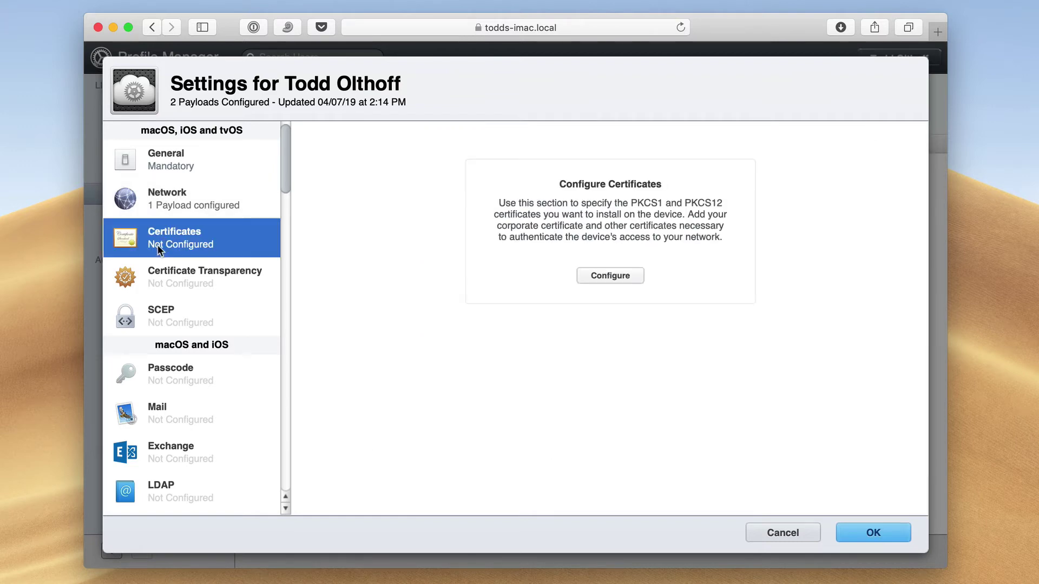
Step: Add Certificates and Certificate Transparency payloads, then select the SCEP section
{"action": "left_click", "coordinate": [612, 277]}
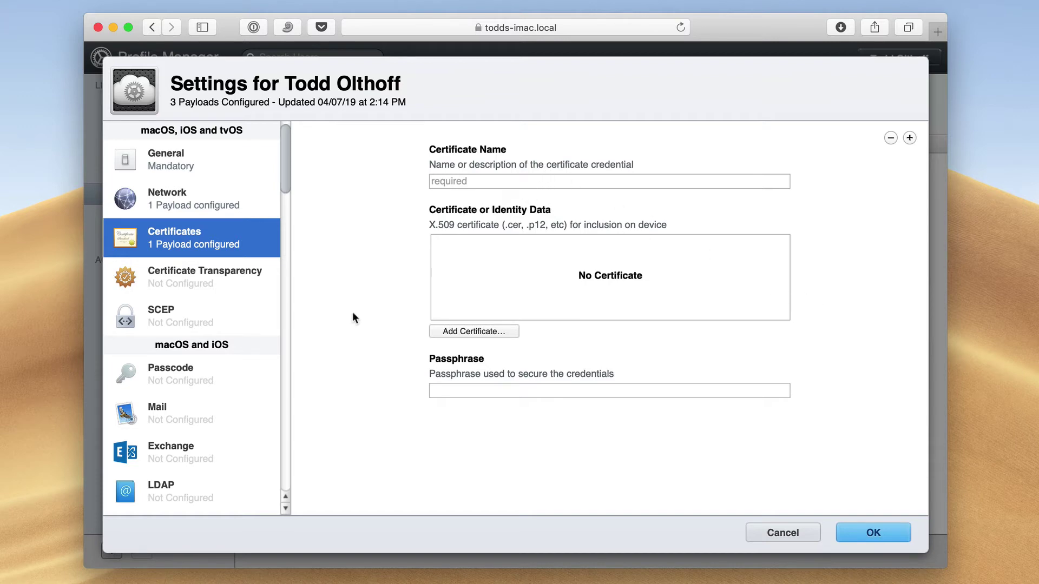
{"action": "left_click", "coordinate": [223, 275]}
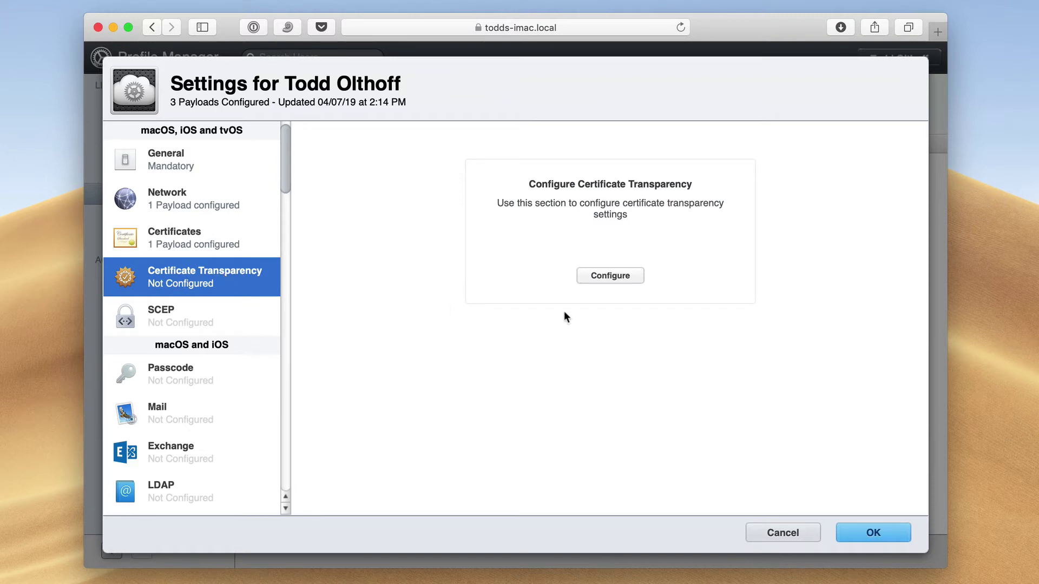
{"action": "left_click", "coordinate": [609, 276]}
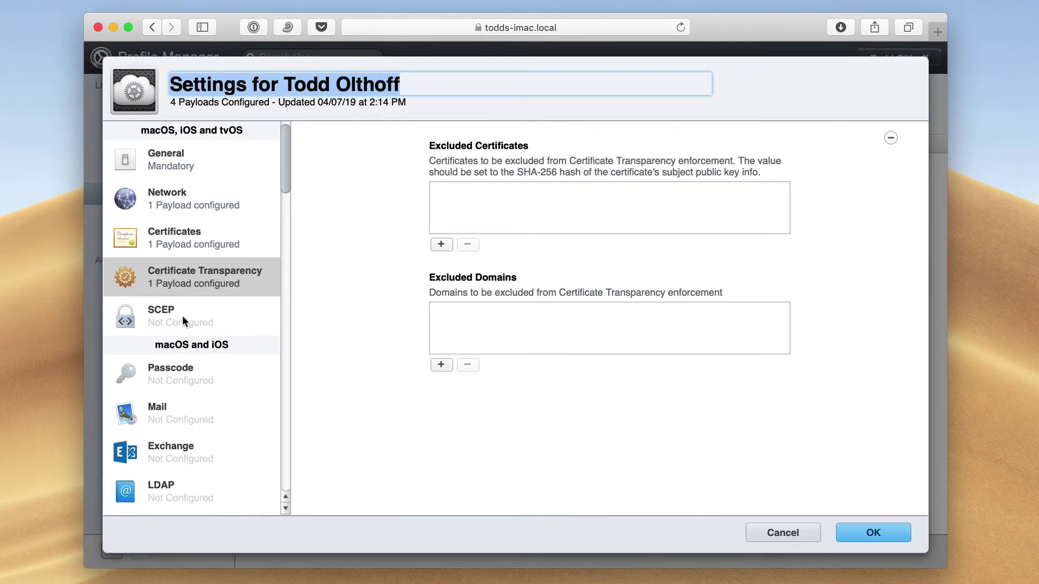
{"action": "left_click", "coordinate": [183, 321]}
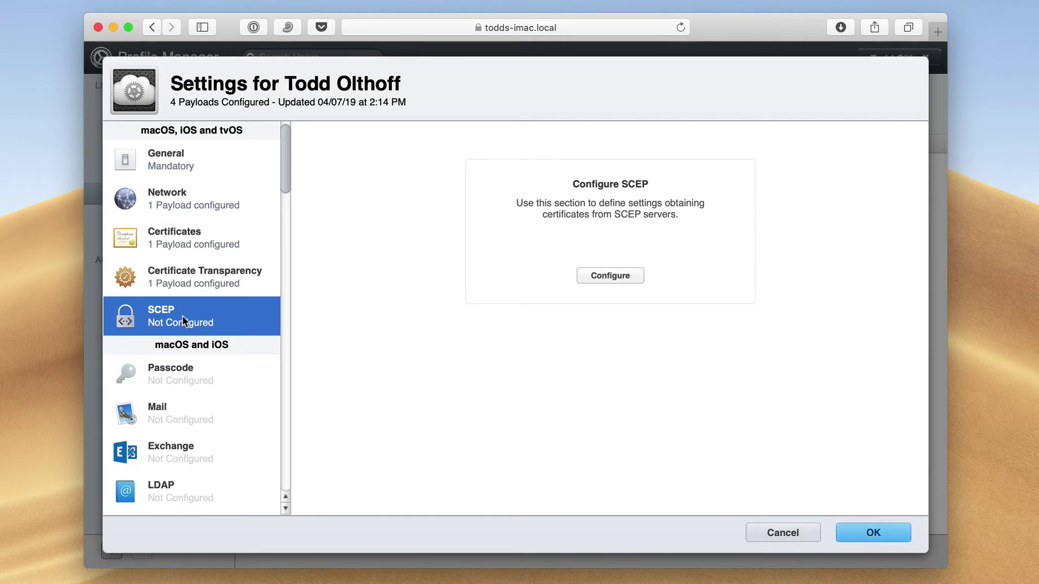
Step: Add a SCEP payload with default settings (3 retries) and scroll down the payload list
{"action": "left_click", "coordinate": [606, 274]}
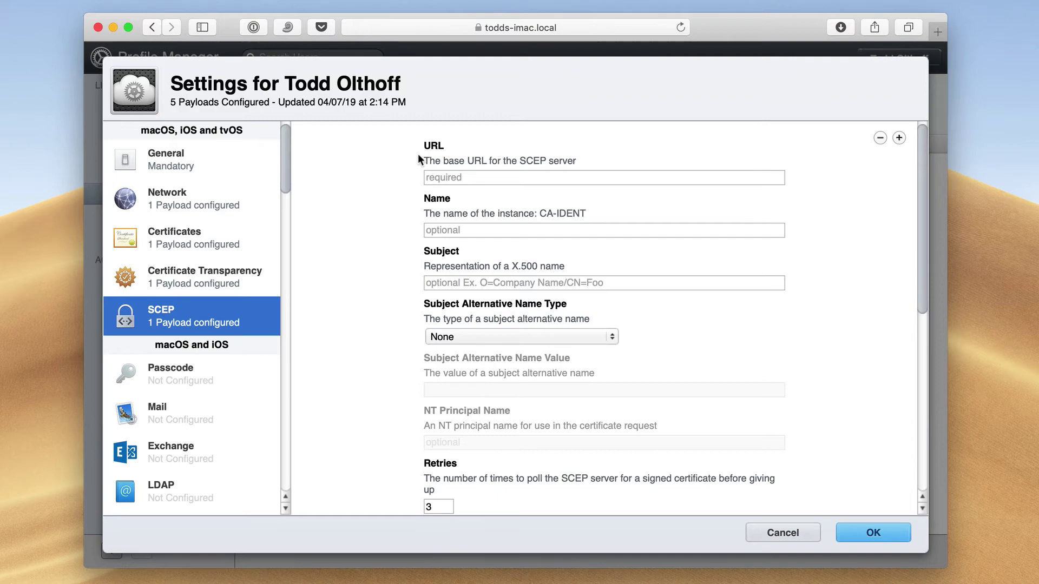
{"action": "scroll", "coordinate": [418, 157], "scroll_direction": "down", "scroll_amount": 10}
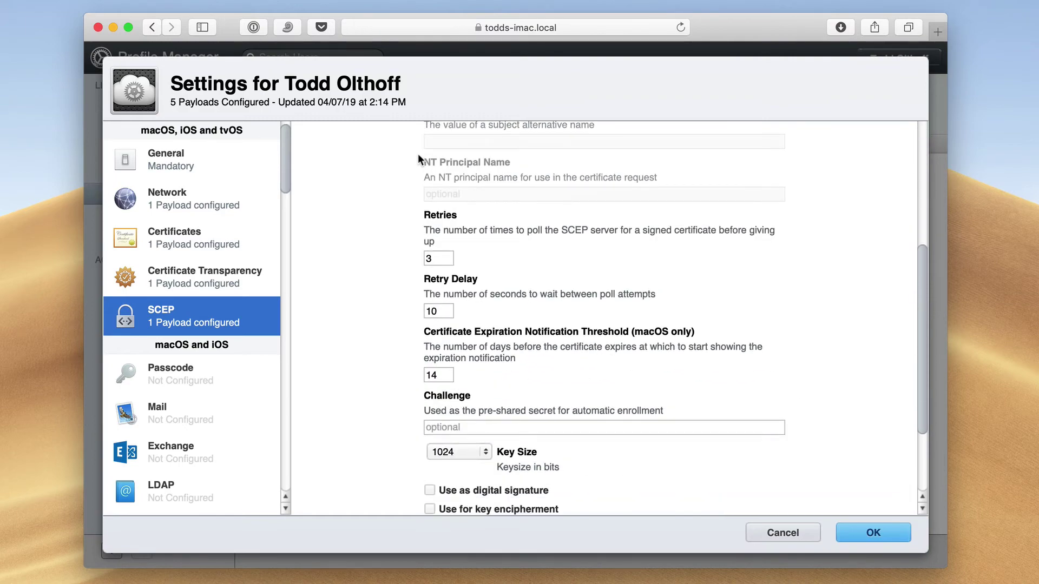
{"action": "scroll", "coordinate": [419, 157], "scroll_direction": "down", "scroll_amount": 5}
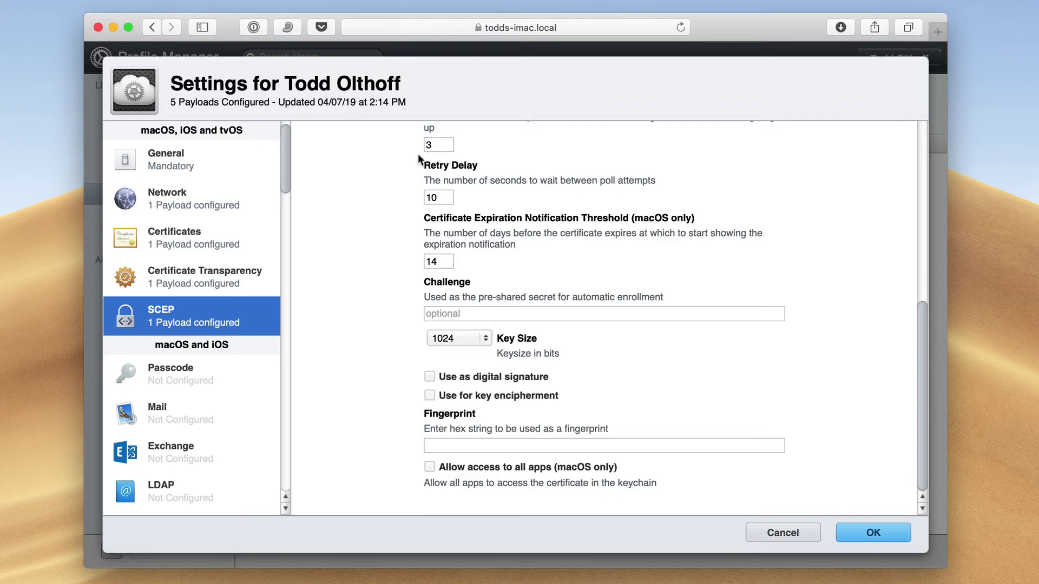
{"action": "scroll", "coordinate": [418, 157], "scroll_direction": "up", "scroll_amount": 15}
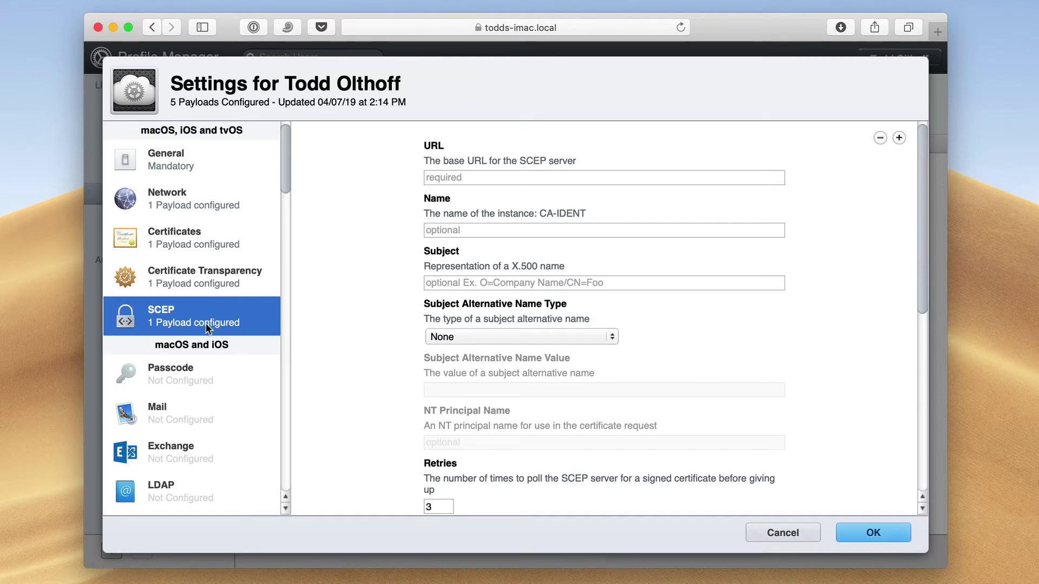
{"action": "scroll", "coordinate": [206, 323], "scroll_direction": "down", "scroll_amount": 5}
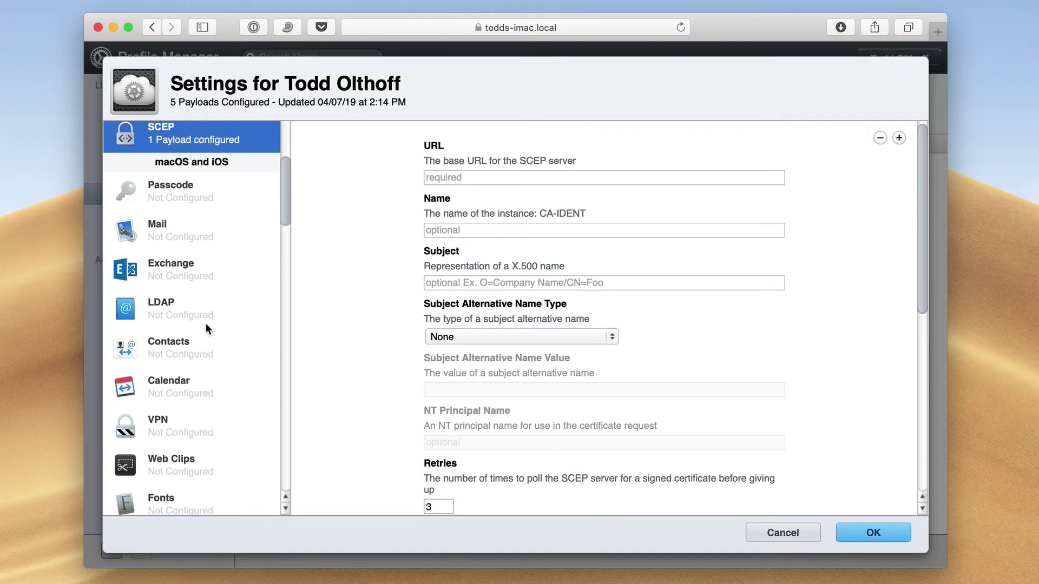
{"action": "scroll", "coordinate": [206, 327], "scroll_direction": "down", "scroll_amount": 1}
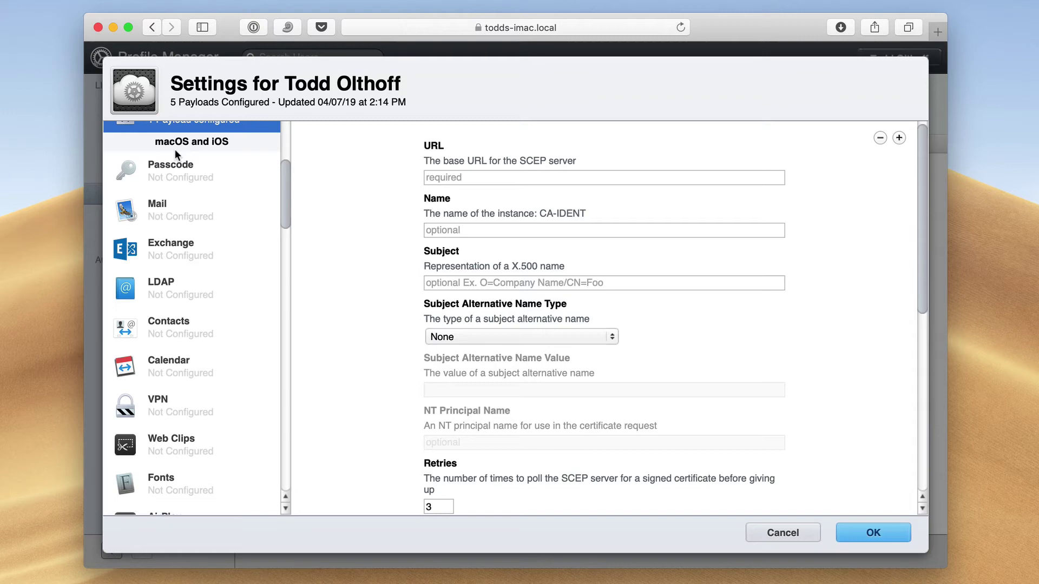
Step: Add a Passcode payload, leaving minimum length and complex characters at their defaults
{"action": "left_click", "coordinate": [185, 175]}
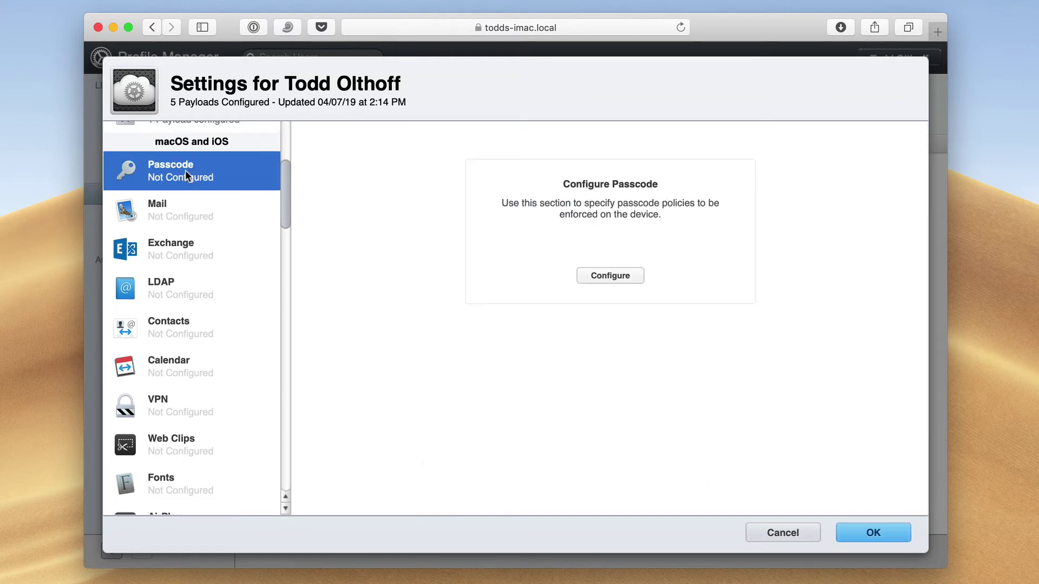
{"action": "left_click", "coordinate": [608, 275]}
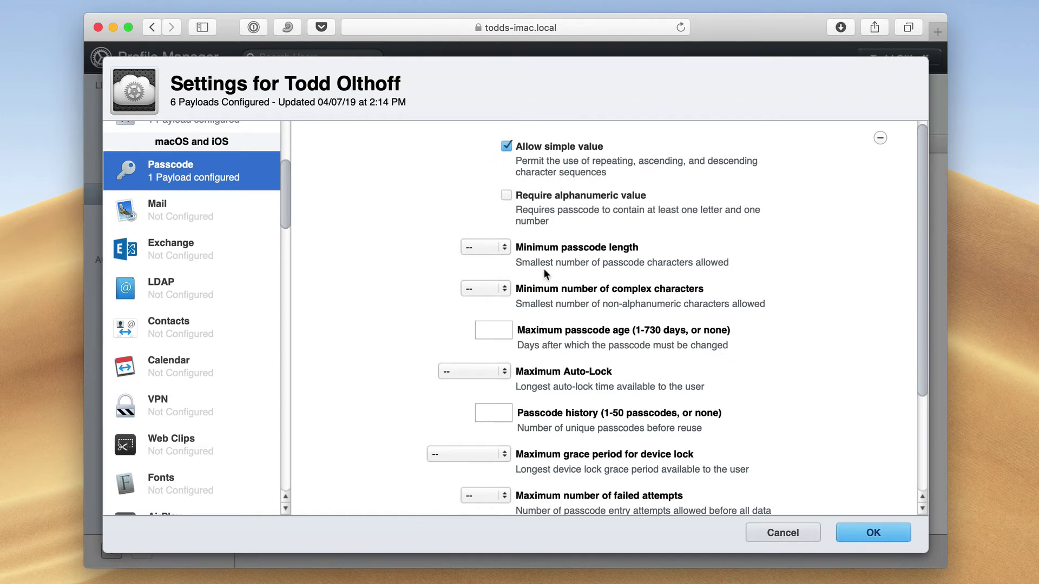
{"action": "left_click", "coordinate": [505, 246]}
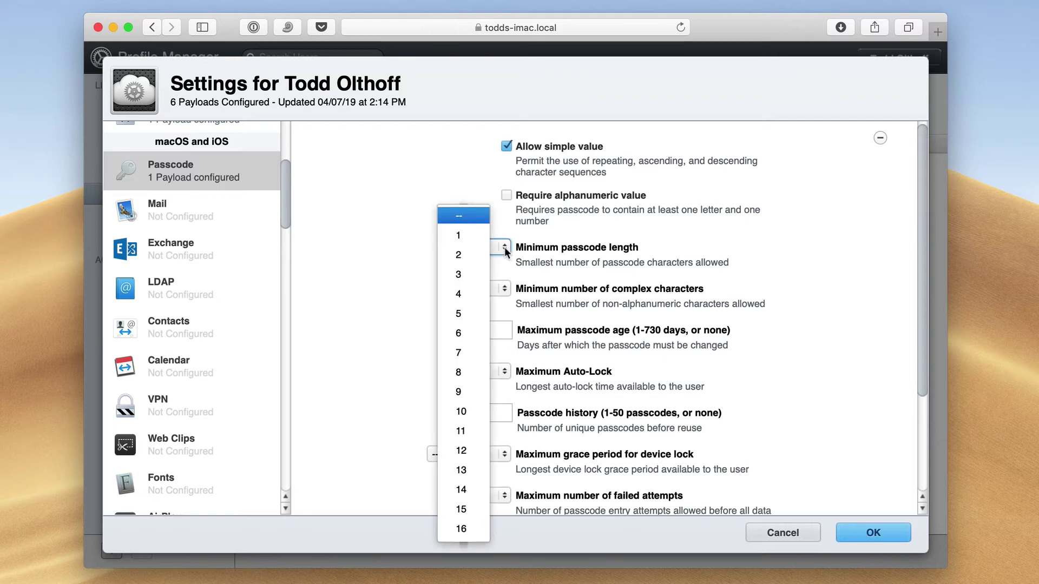
{"action": "left_click", "coordinate": [814, 235]}
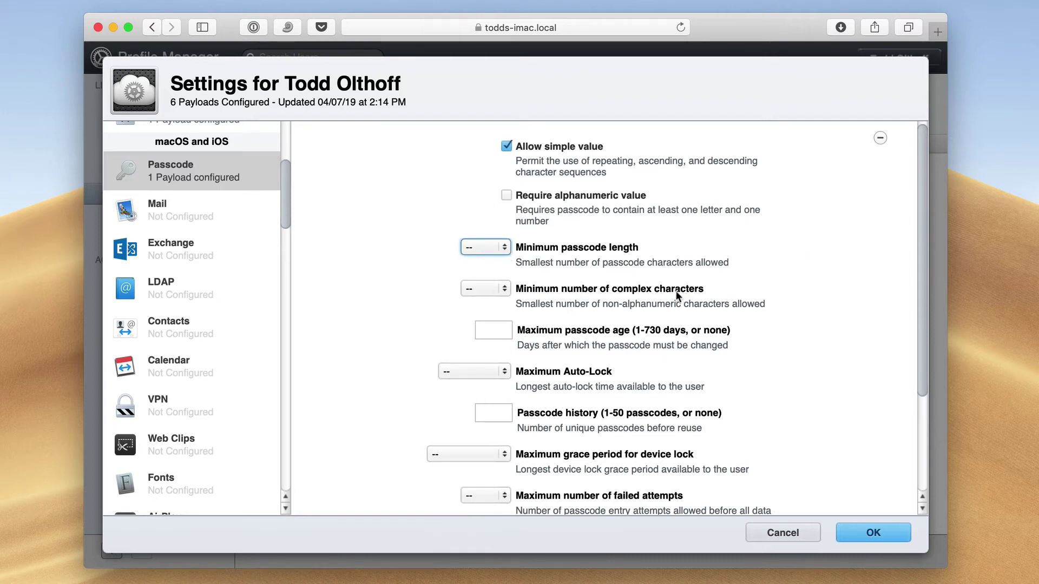
{"action": "left_click", "coordinate": [503, 290]}
{"action": "left_click", "coordinate": [810, 274]}
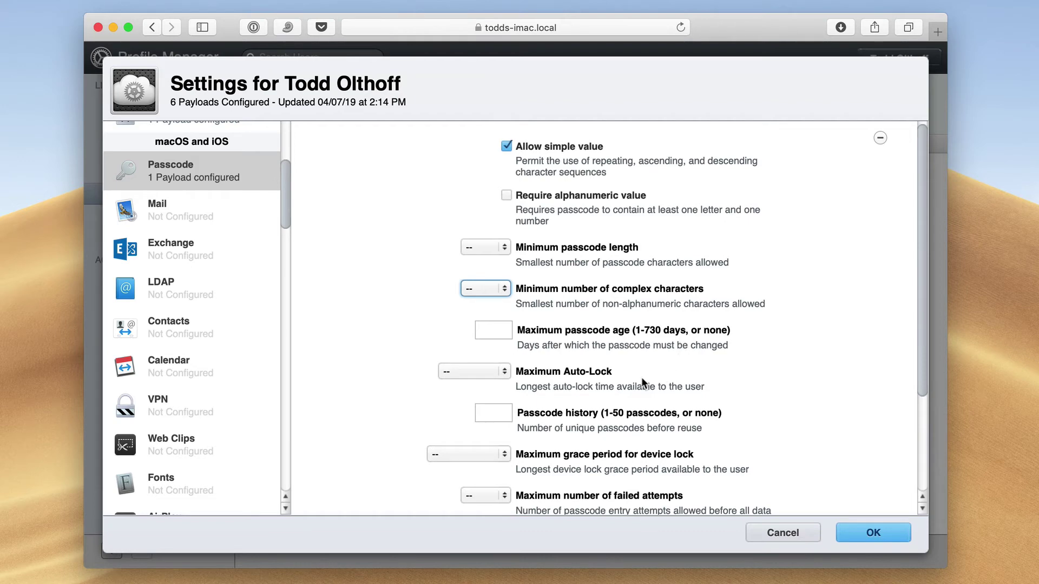
{"action": "scroll", "coordinate": [621, 379], "scroll_direction": "down", "scroll_amount": 5}
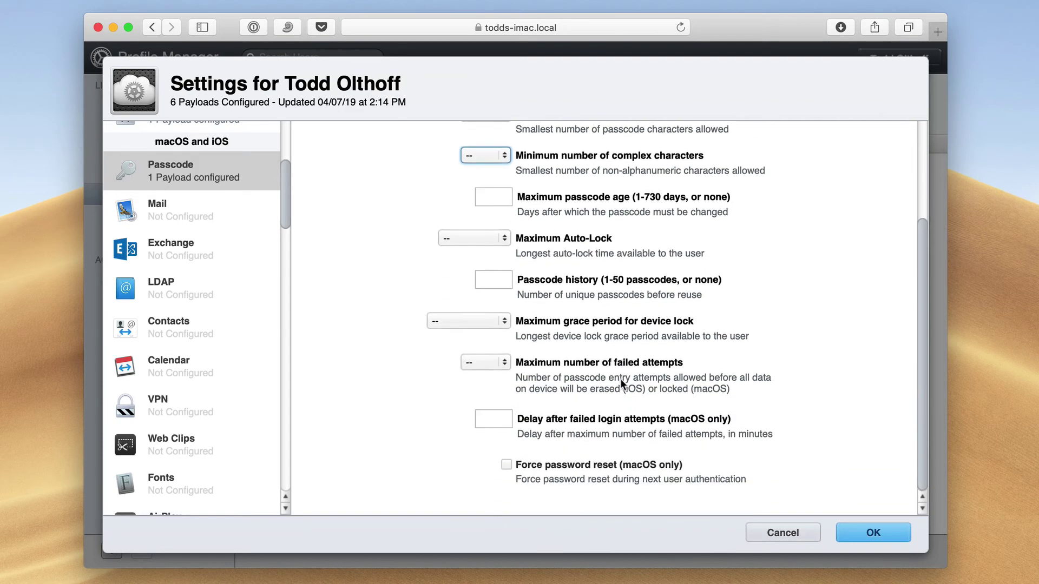
{"action": "scroll", "coordinate": [621, 418], "scroll_direction": "up", "scroll_amount": 5}
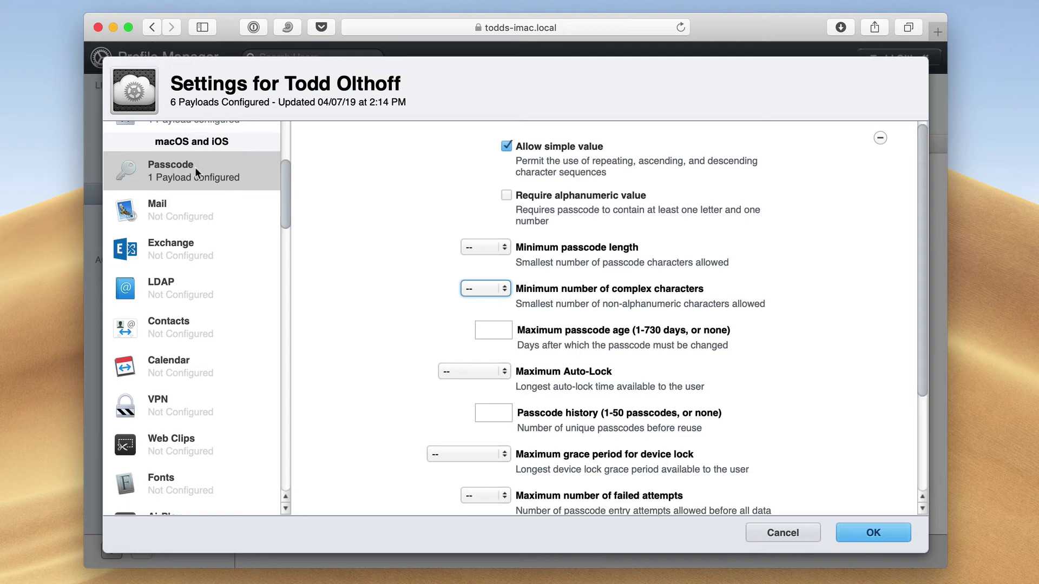
{"action": "left_click", "coordinate": [176, 210]}
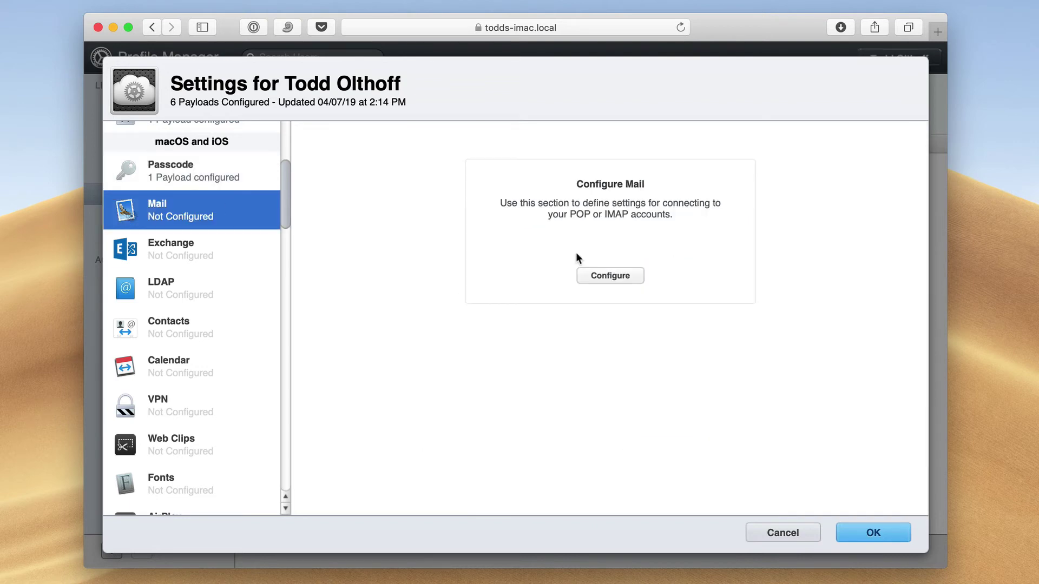
Step: Add a Mail payload and check its outgoing mail server settings
{"action": "left_click", "coordinate": [612, 277]}
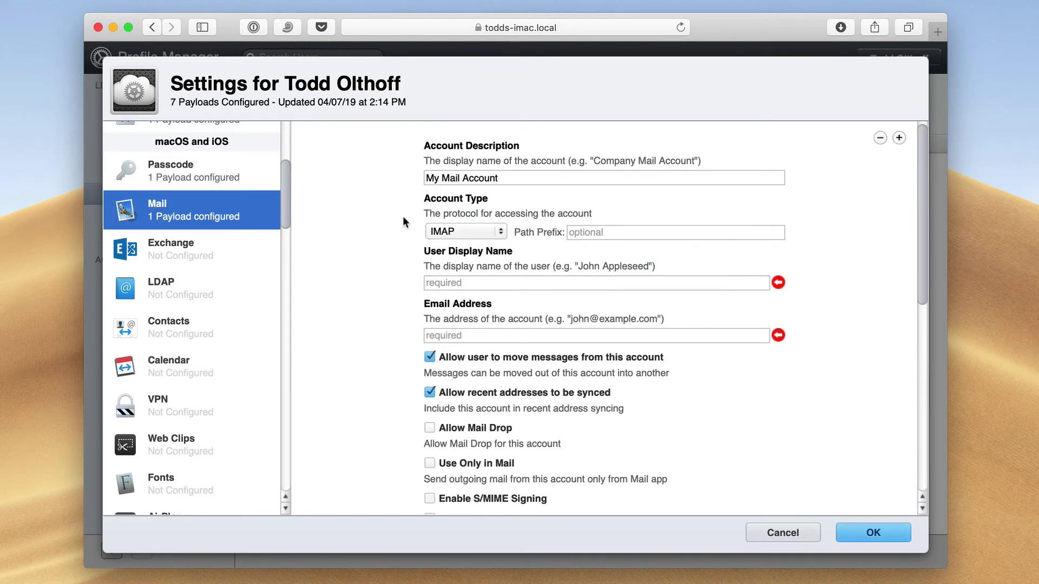
{"action": "scroll", "coordinate": [408, 356], "scroll_direction": "down", "scroll_amount": 10}
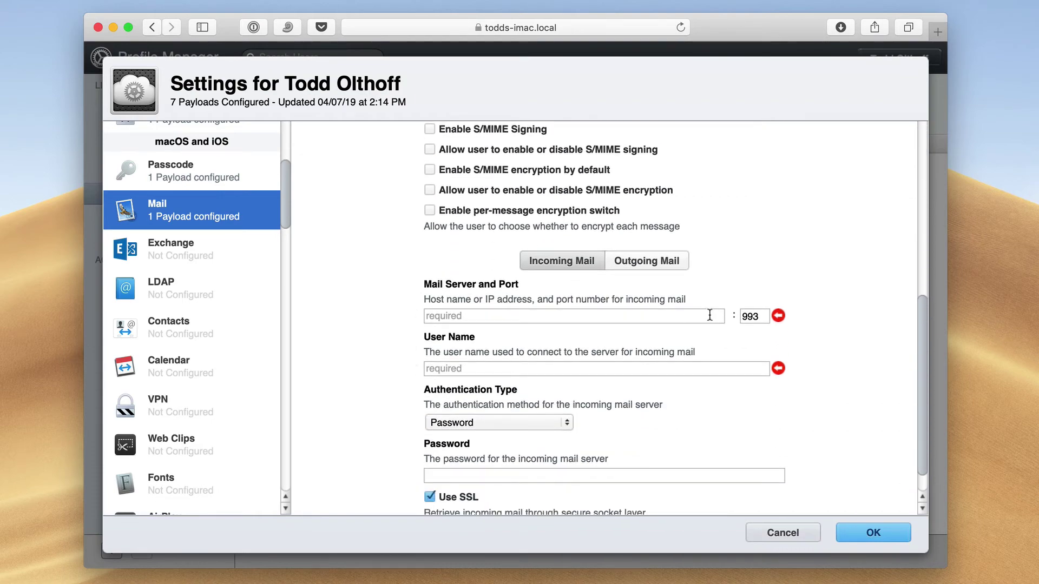
{"action": "left_click", "coordinate": [643, 260]}
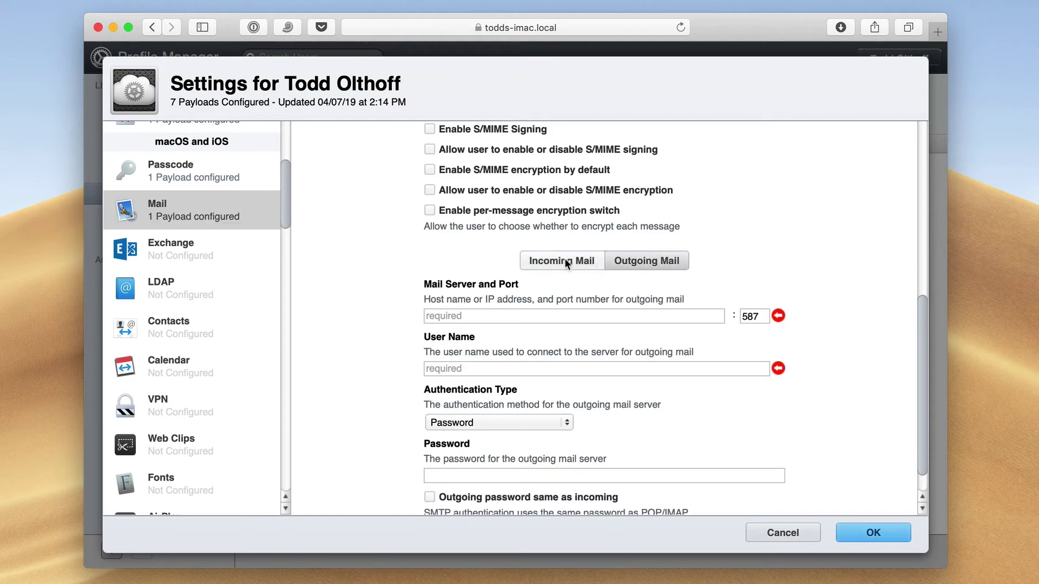
{"action": "scroll", "coordinate": [564, 259], "scroll_direction": "up", "scroll_amount": 6}
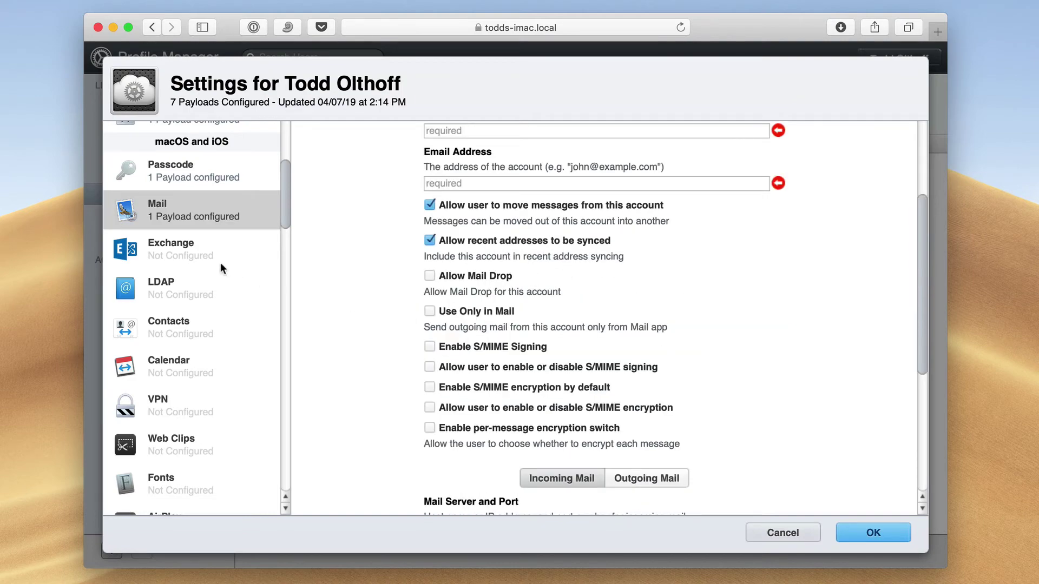
Step: Add Exchange and LDAP payloads, with LDAP using SSL
{"action": "left_click", "coordinate": [176, 251]}
{"action": "left_click", "coordinate": [605, 276]}
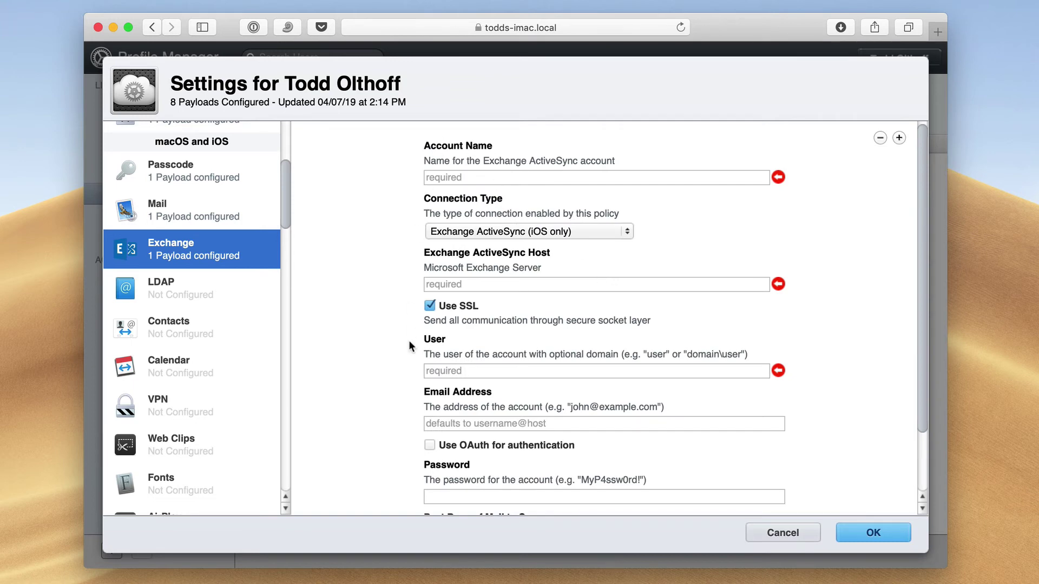
{"action": "left_click", "coordinate": [180, 294]}
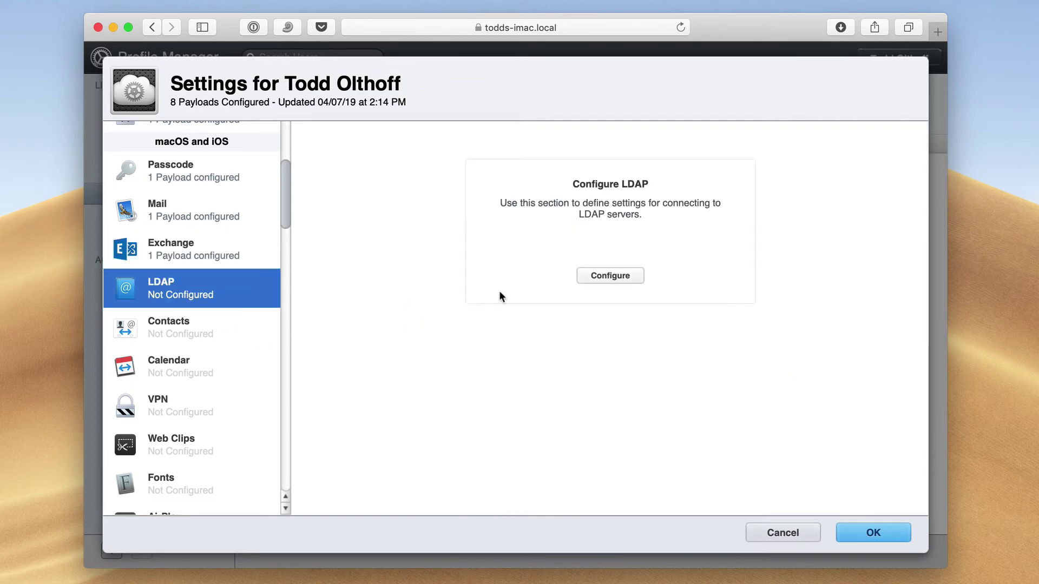
{"action": "left_click", "coordinate": [599, 276]}
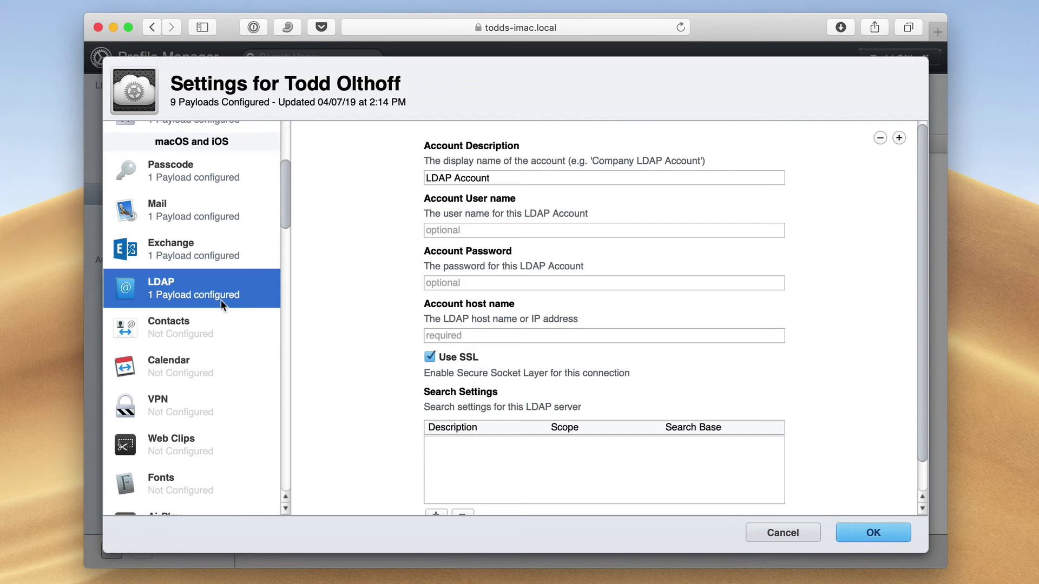
Step: Add Contacts and Calendar payloads to the profile
{"action": "left_click", "coordinate": [167, 320]}
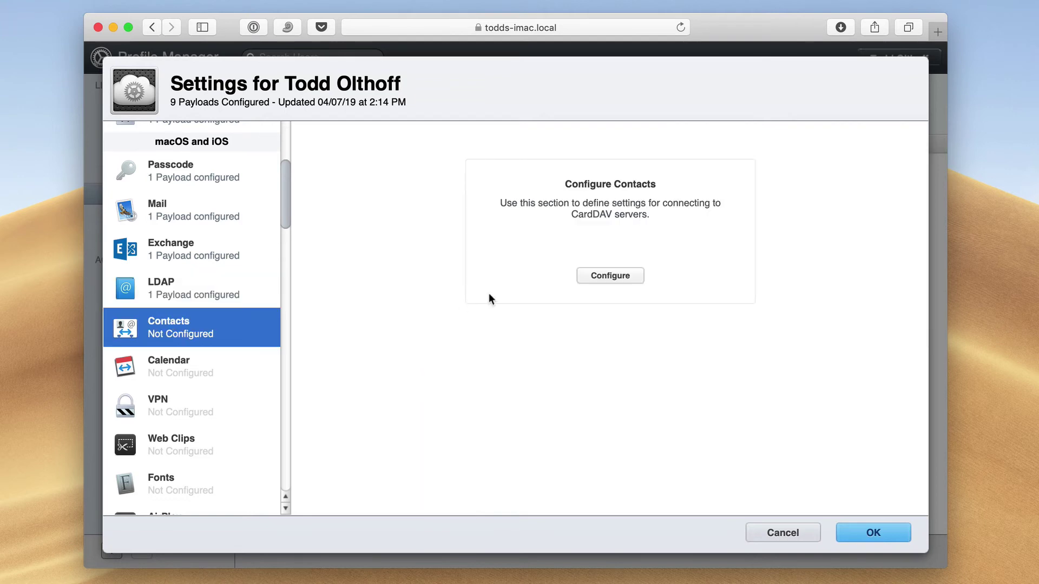
{"action": "left_click", "coordinate": [599, 276]}
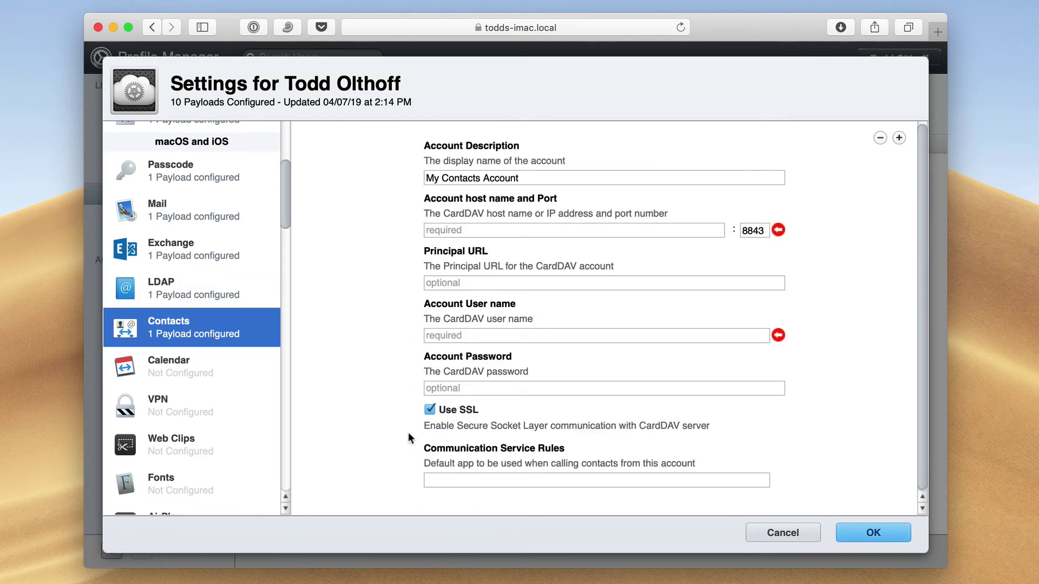
{"action": "left_click", "coordinate": [190, 372]}
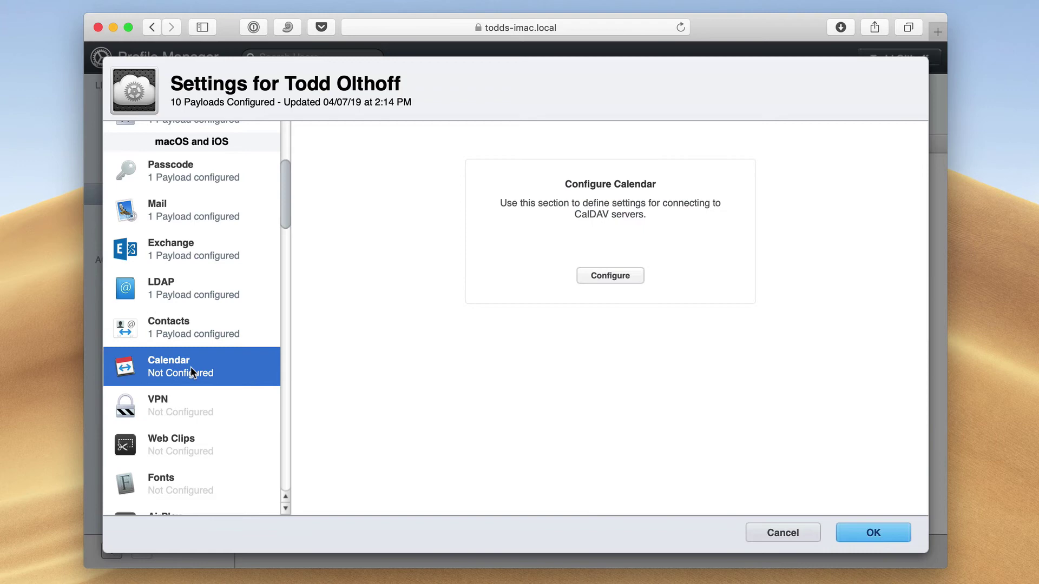
{"action": "left_click", "coordinate": [585, 277]}
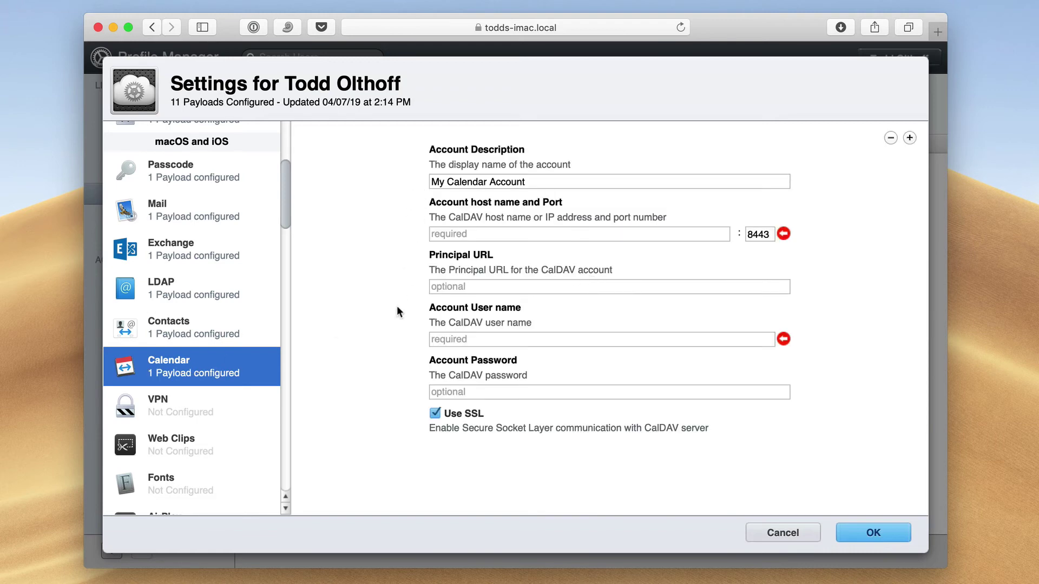
Step: Add a VPN payload and review its default L2TP, Shared Secret settings
{"action": "left_click", "coordinate": [179, 411]}
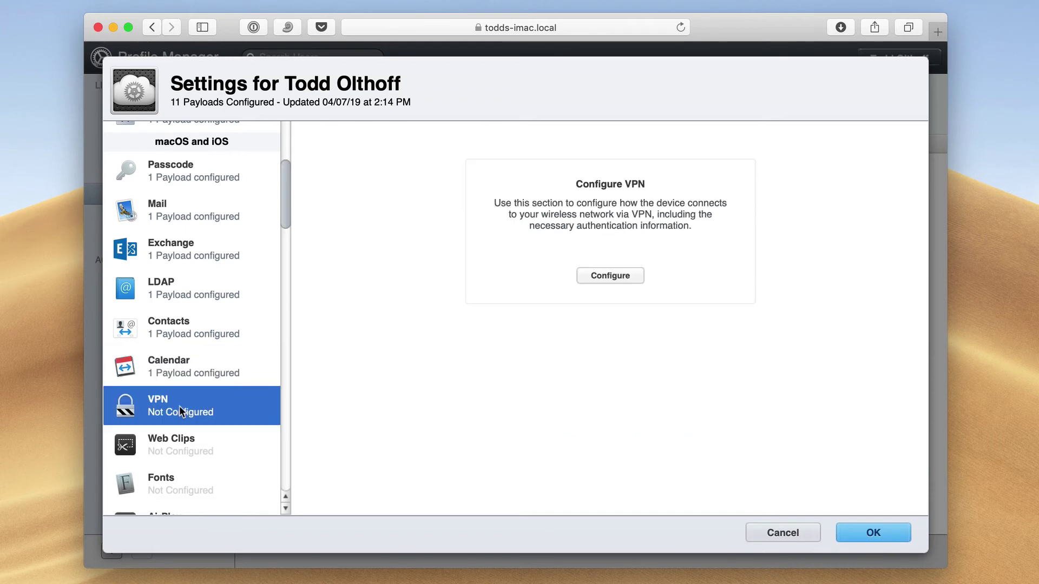
{"action": "left_click", "coordinate": [598, 277]}
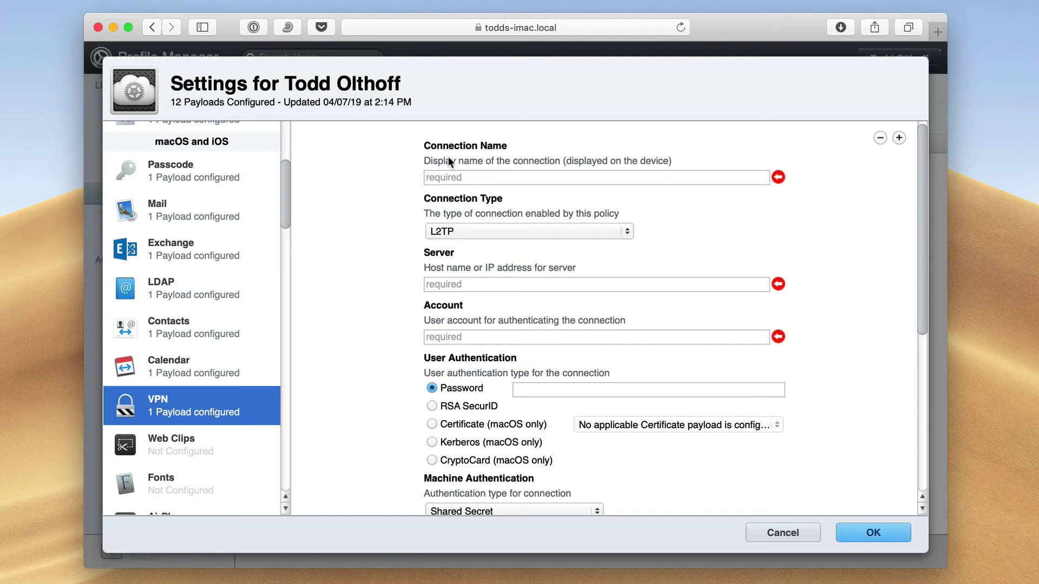
{"action": "scroll", "coordinate": [414, 449], "scroll_direction": "down", "scroll_amount": 8}
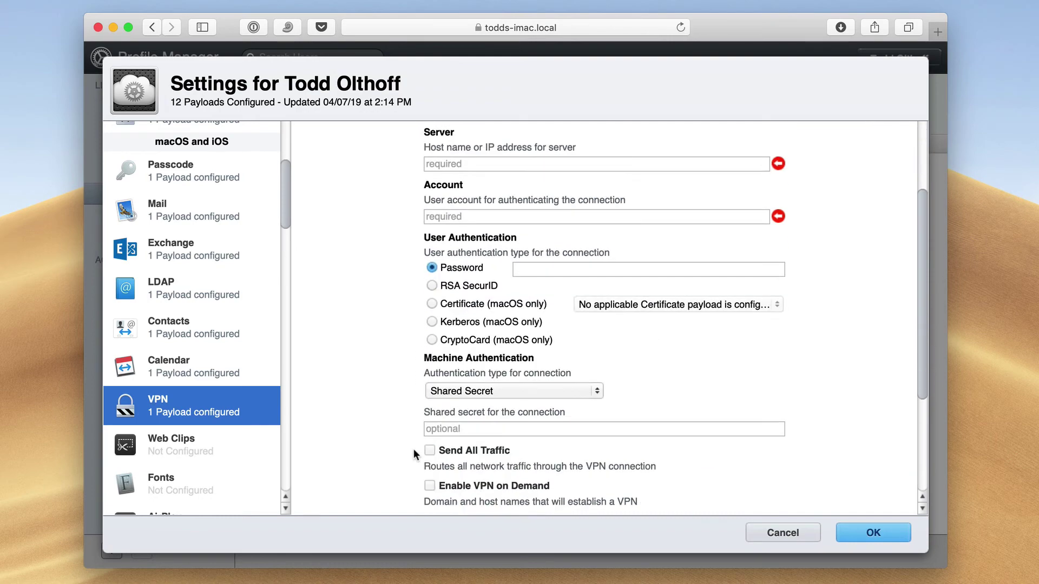
{"action": "scroll", "coordinate": [413, 449], "scroll_direction": "down", "scroll_amount": 3}
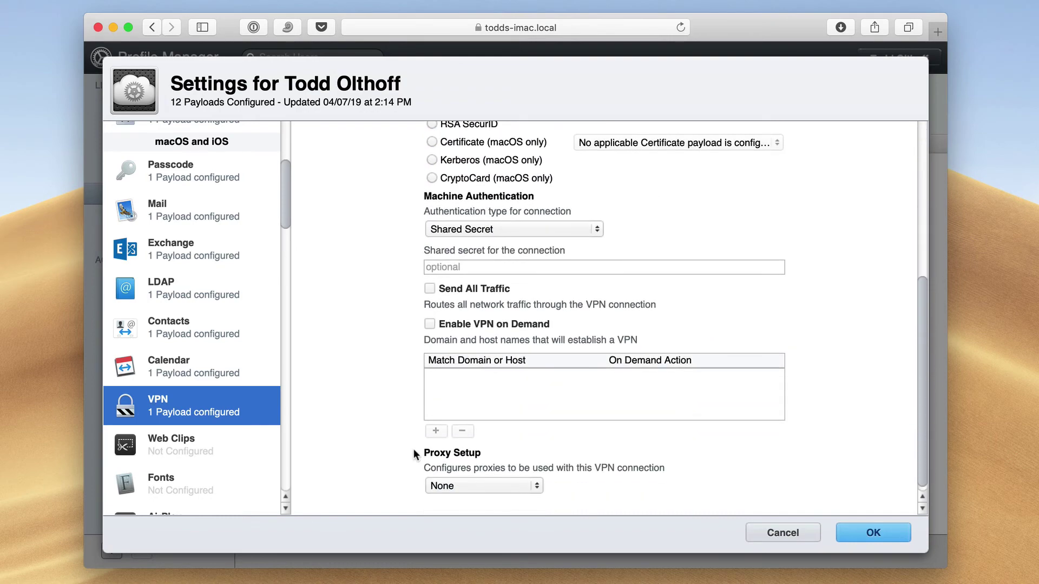
{"action": "scroll", "coordinate": [414, 449], "scroll_direction": "up", "scroll_amount": 8}
{"action": "scroll", "coordinate": [414, 449], "scroll_direction": "up", "scroll_amount": 3}
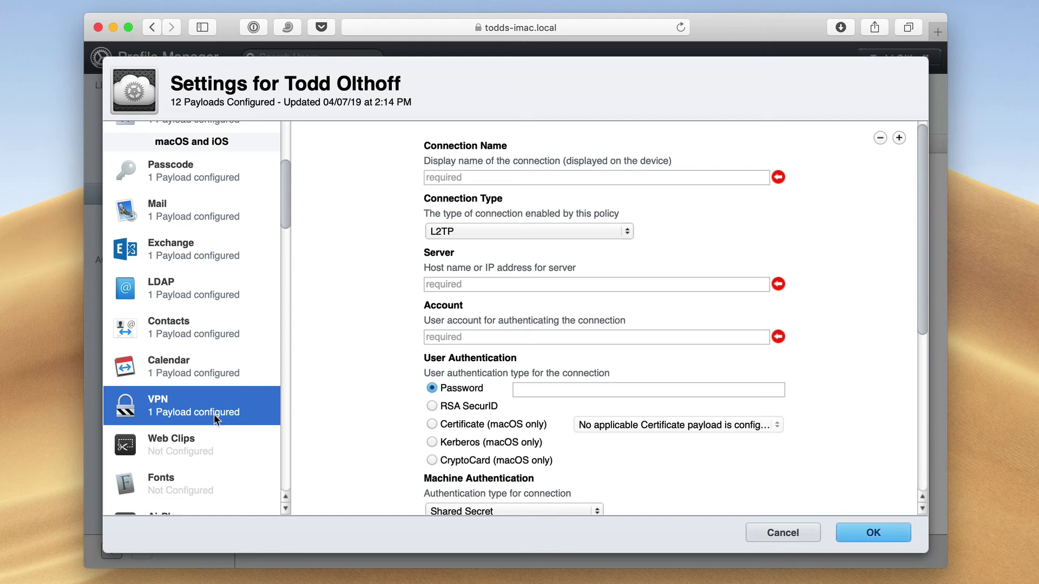
Step: Add Web Clips, Fonts and AirPlay payloads, AirPlay with no known destinations
{"action": "left_click", "coordinate": [170, 443]}
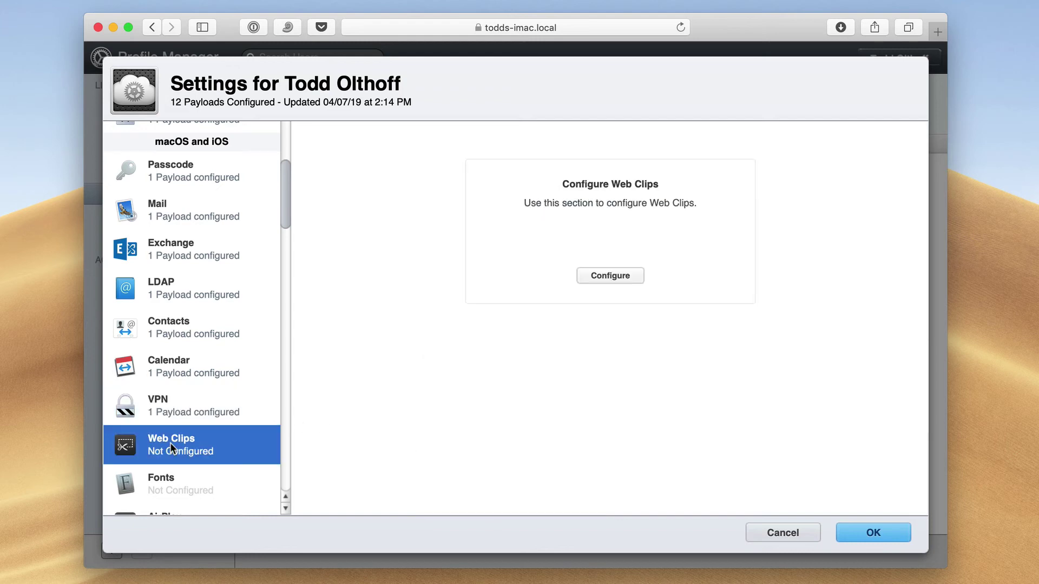
{"action": "left_click", "coordinate": [617, 279]}
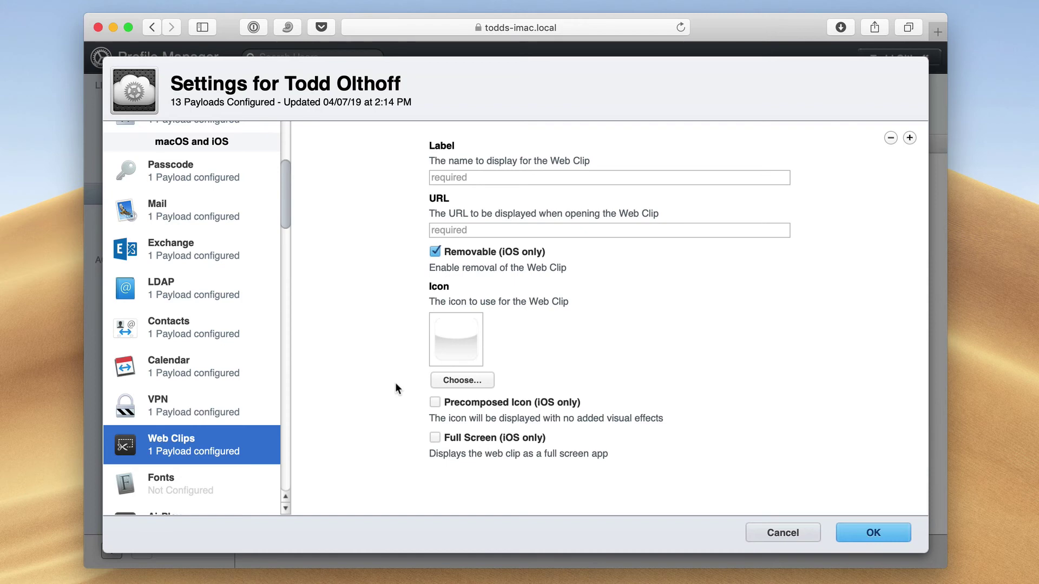
{"action": "scroll", "coordinate": [197, 347], "scroll_direction": "down", "scroll_amount": 5}
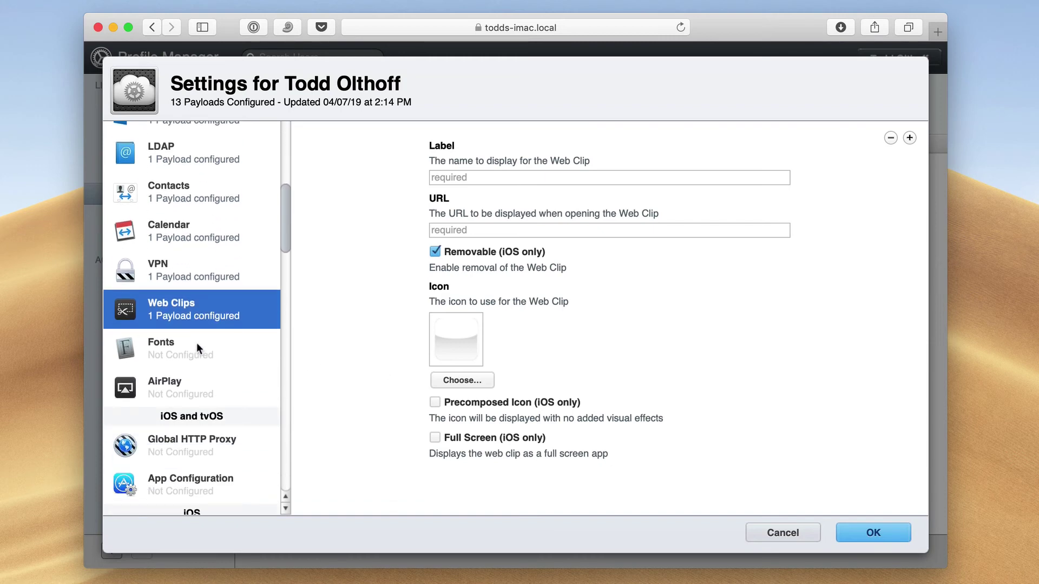
{"action": "left_click", "coordinate": [166, 356]}
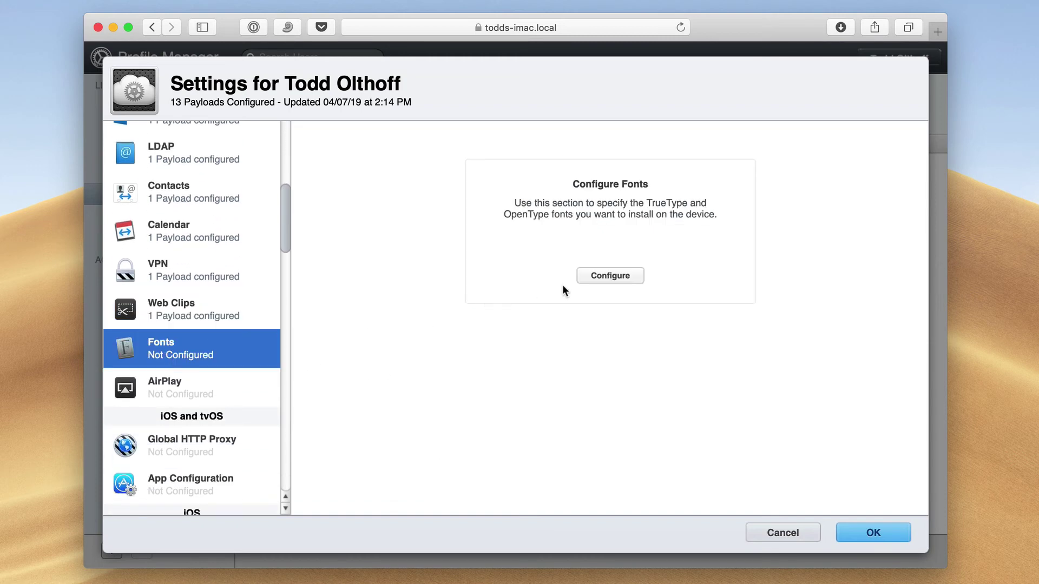
{"action": "left_click", "coordinate": [609, 277]}
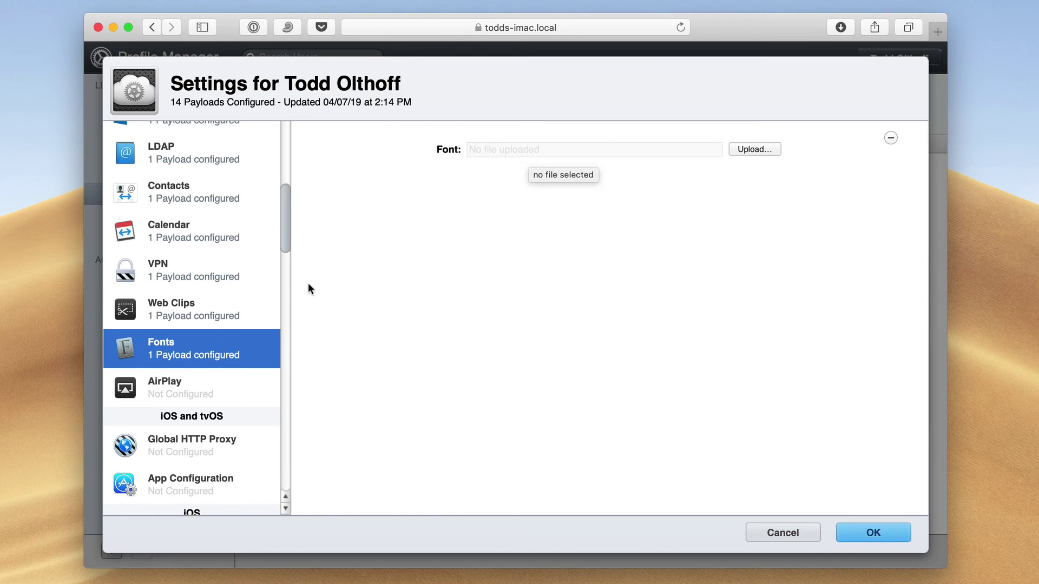
{"action": "left_click", "coordinate": [186, 394]}
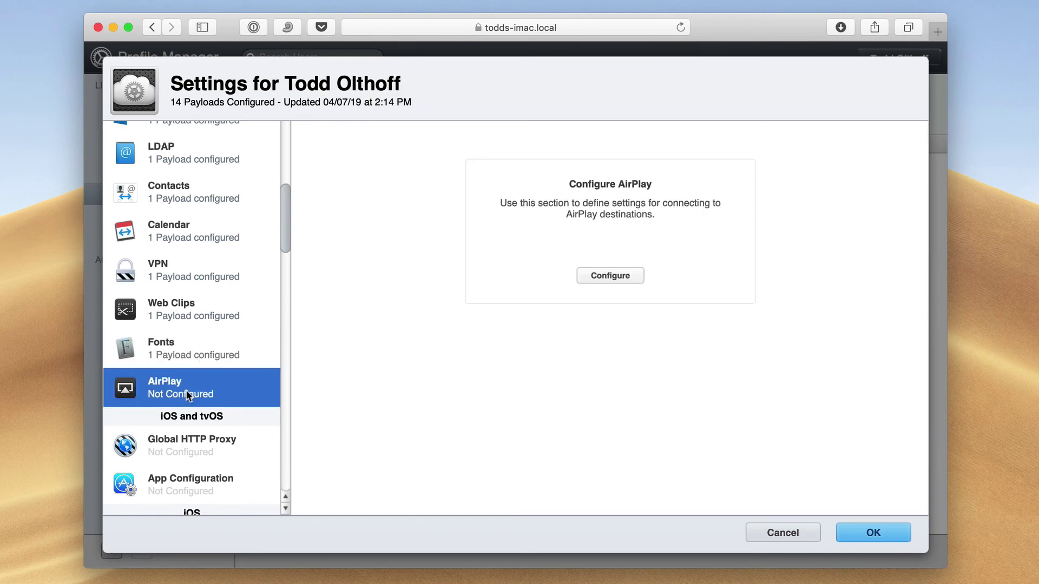
{"action": "left_click", "coordinate": [605, 275]}
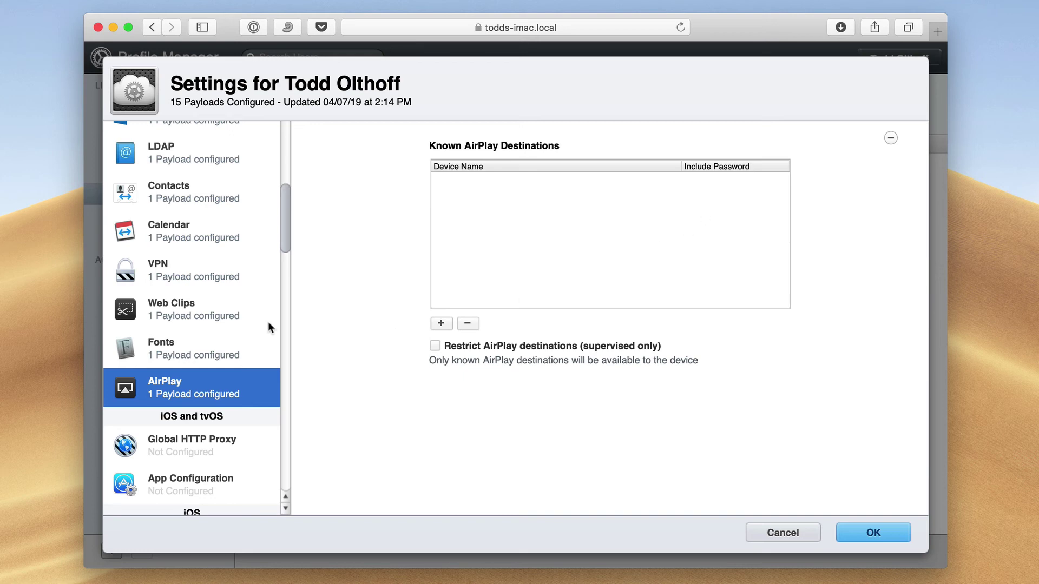
{"action": "left_click_drag", "start_coordinate": [284, 235], "coordinate": [283, 253]}
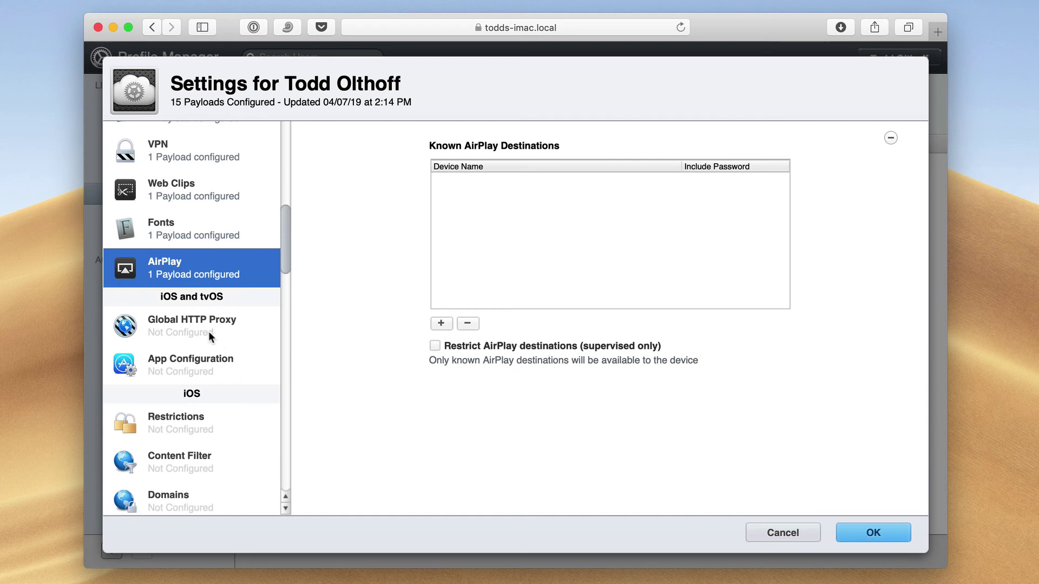
Step: Add Global HTTP Proxy and App Configuration payloads and scroll the sidebar to the top
{"action": "left_click", "coordinate": [184, 325]}
{"action": "left_click", "coordinate": [607, 276]}
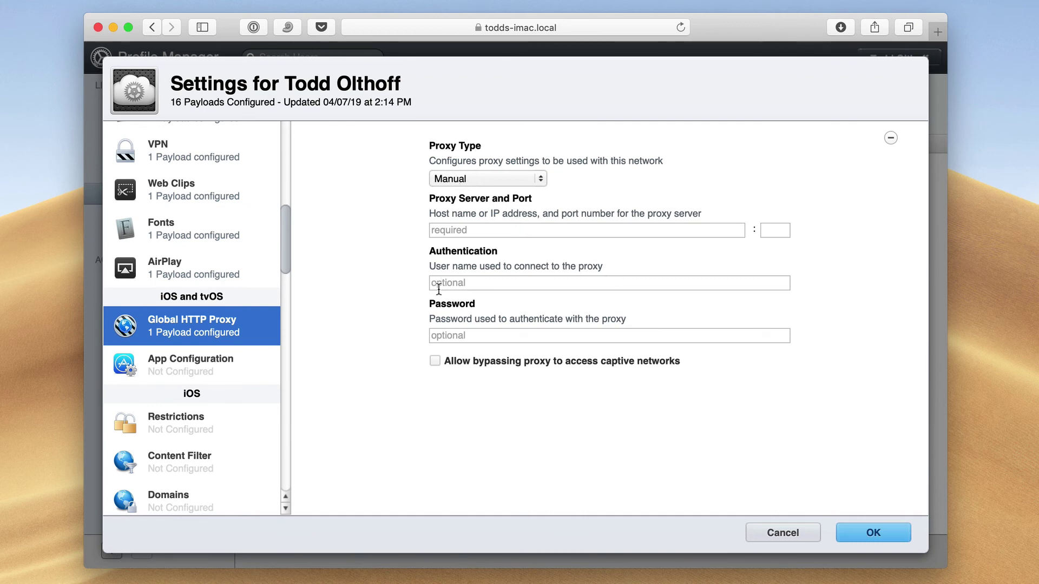
{"action": "left_click", "coordinate": [180, 369]}
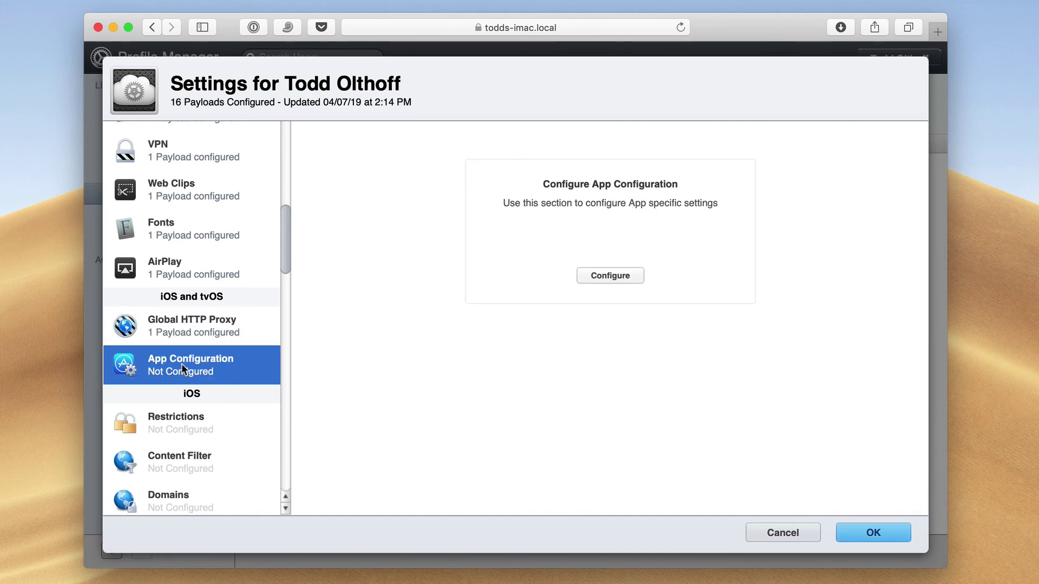
{"action": "left_click", "coordinate": [616, 276]}
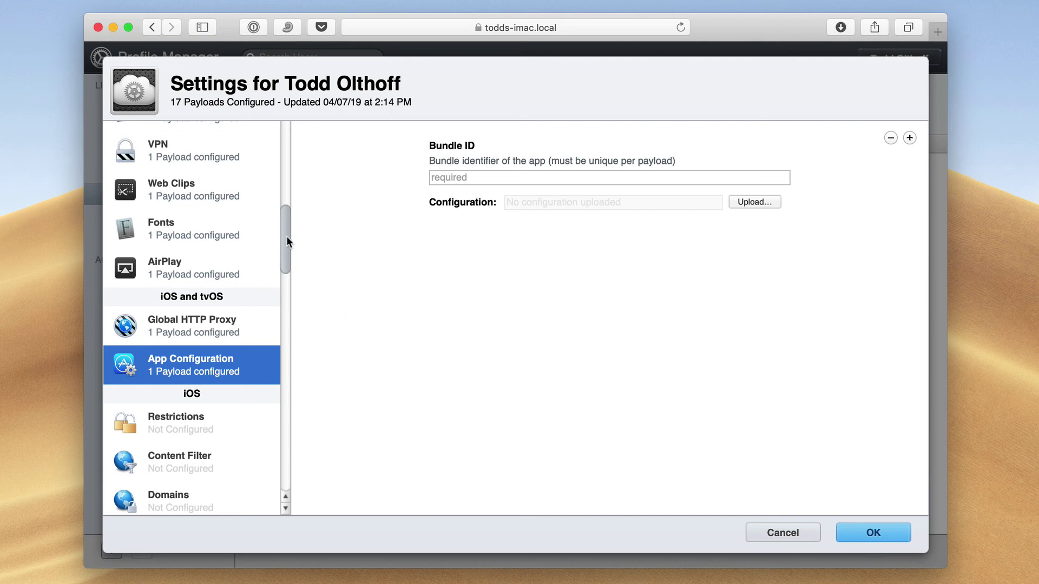
{"action": "left_click_drag", "start_coordinate": [286, 236], "coordinate": [291, 153]}
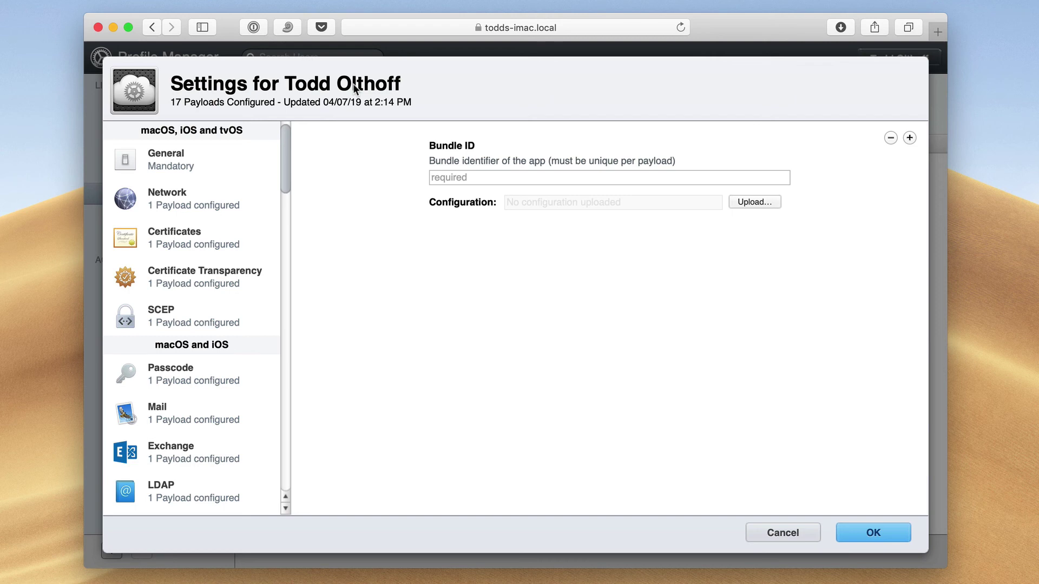
Step: Cancel the settings editor and view the Everyone group's Activity, Apps and Settings
{"action": "left_click", "coordinate": [785, 532]}
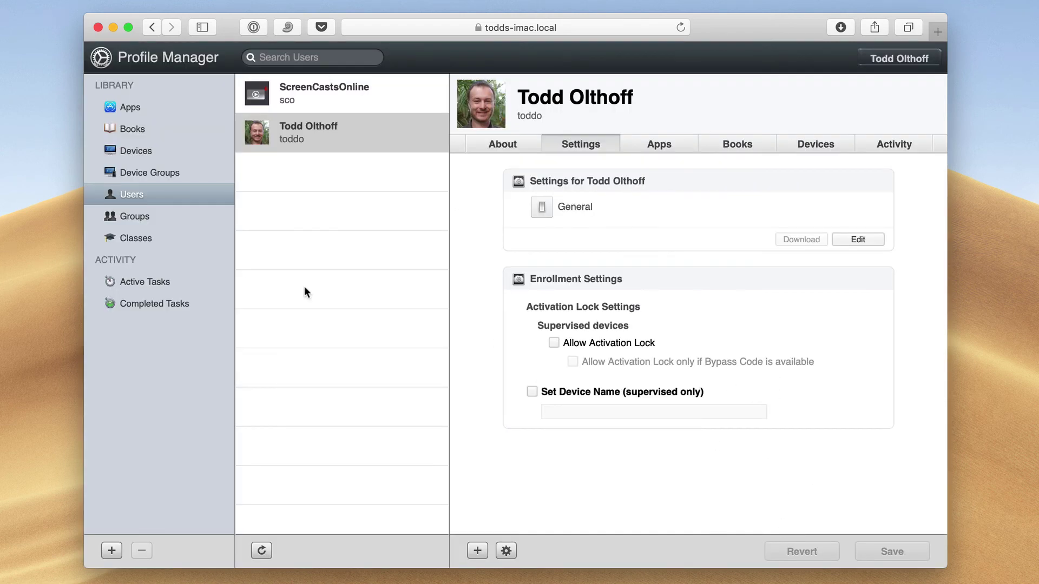
{"action": "left_click", "coordinate": [135, 216]}
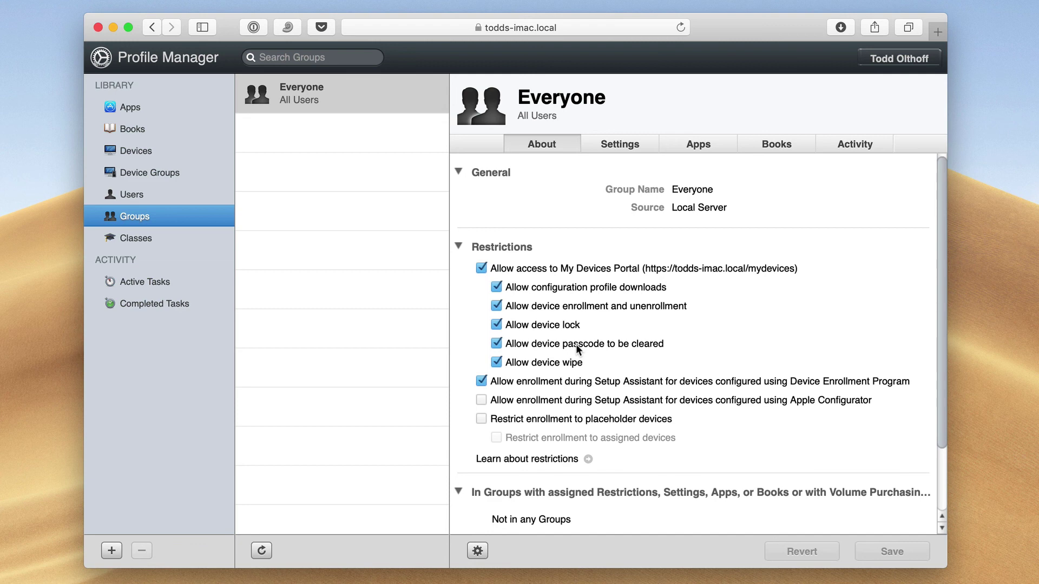
{"action": "left_click", "coordinate": [858, 144]}
{"action": "left_click", "coordinate": [689, 145]}
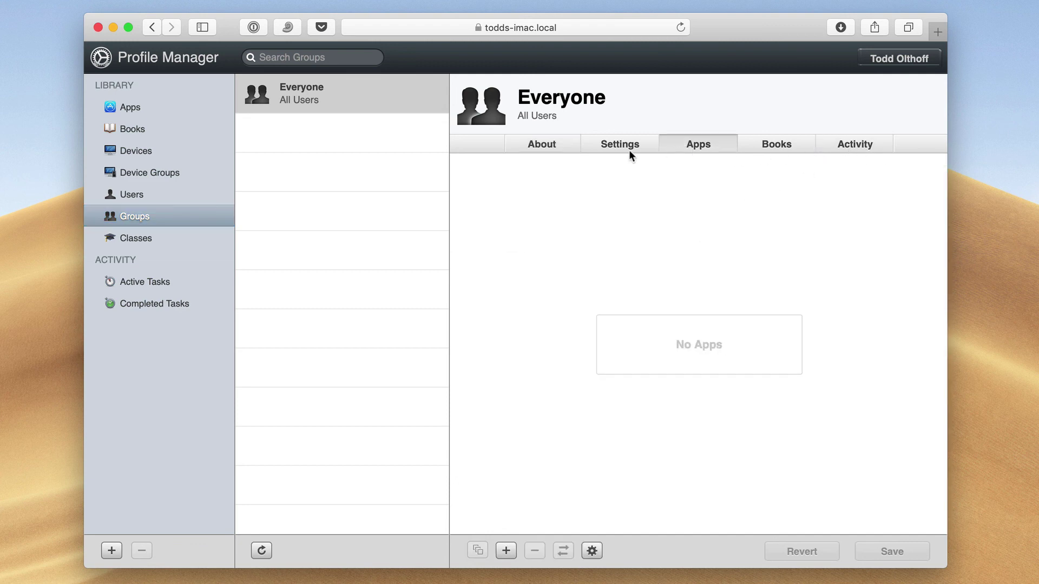
{"action": "left_click", "coordinate": [621, 145]}
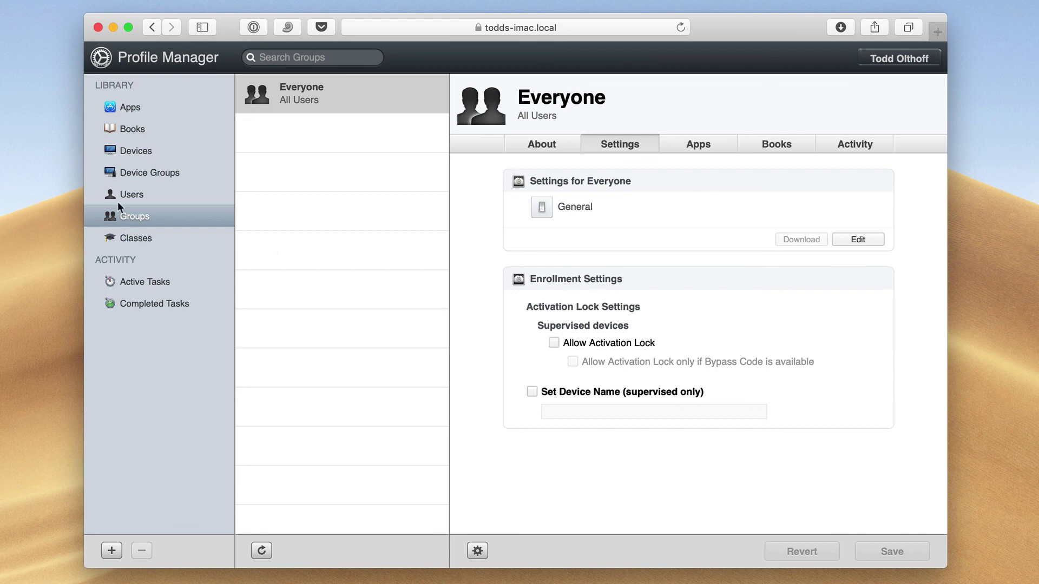
{"action": "left_click", "coordinate": [130, 196]}
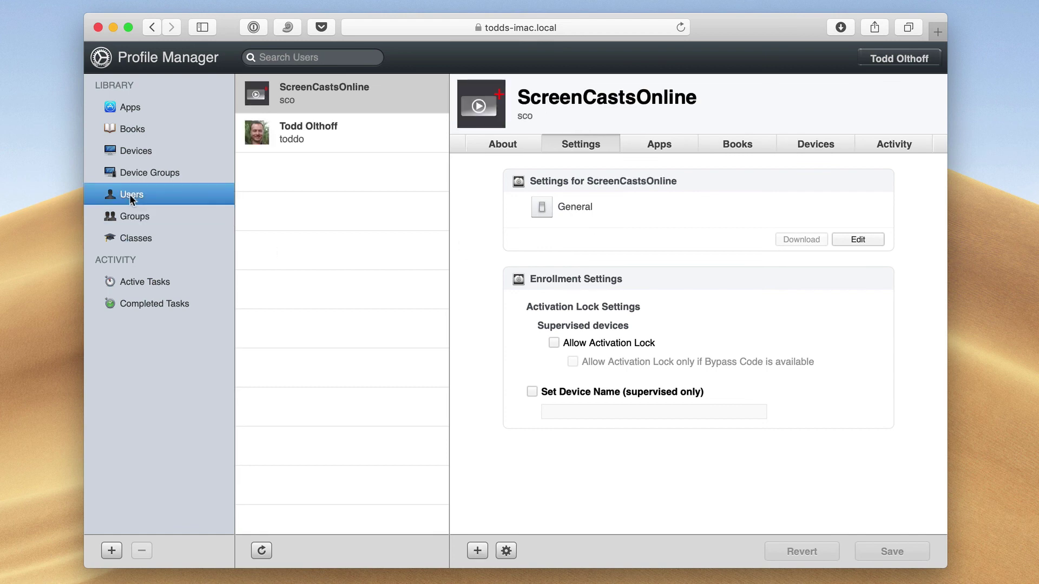
{"action": "left_click", "coordinate": [325, 141]}
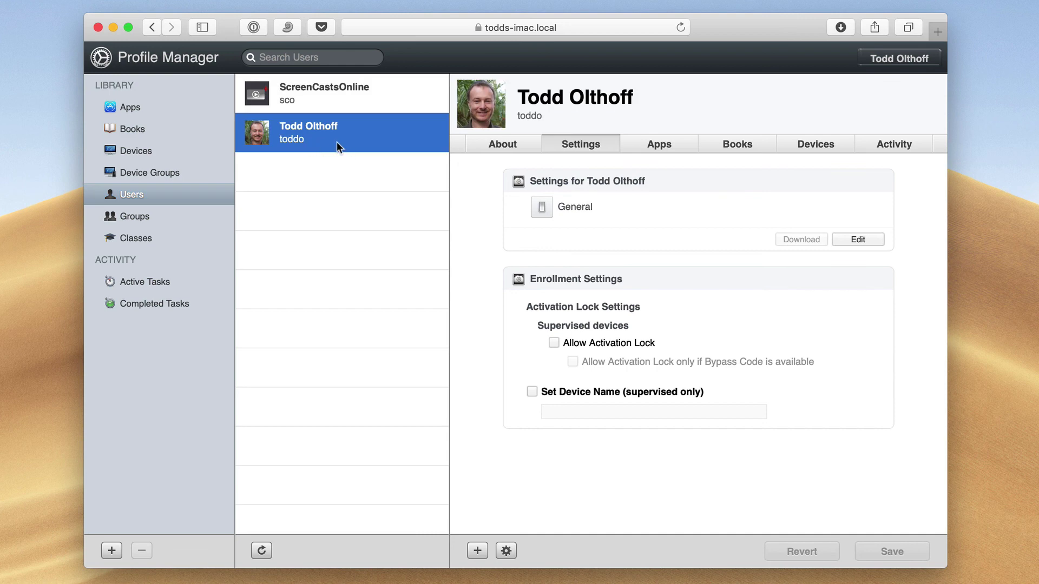
{"action": "left_click", "coordinate": [816, 146]}
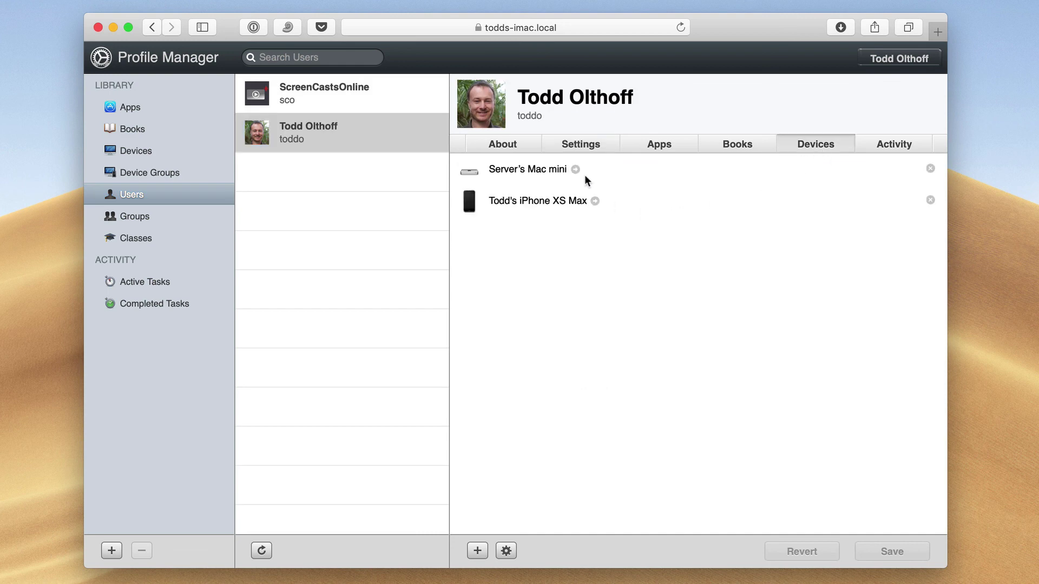